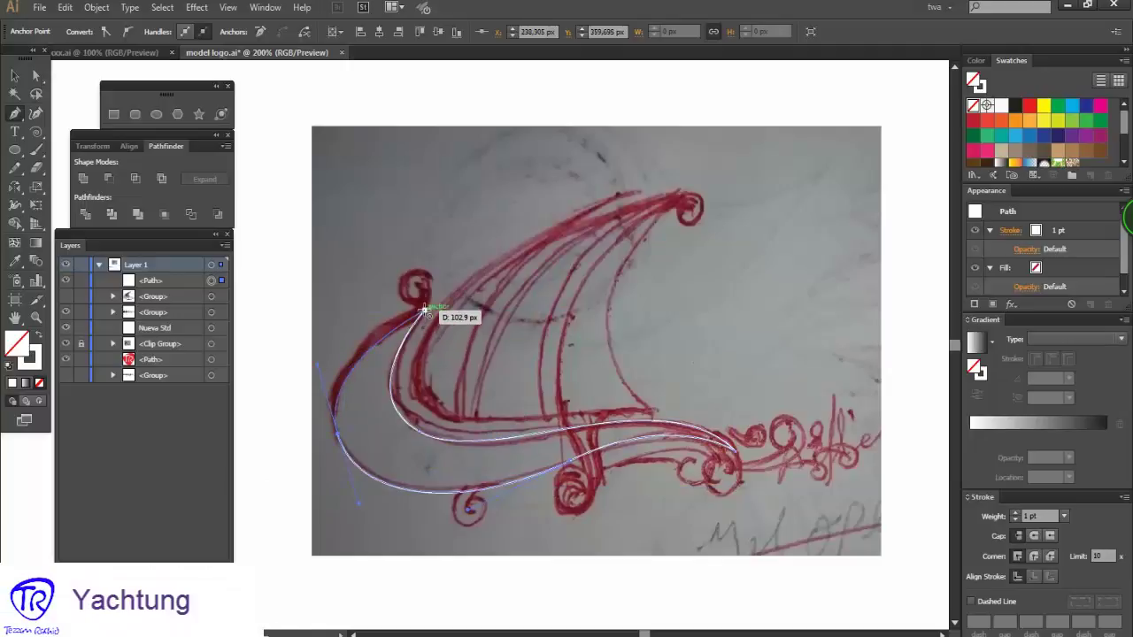
# Trace the rightmost sail panel together with the curved mast running from the sail tip below the hull using the Pen tool
pyautogui.scroll(-1, 706, 258)
pyautogui.click(669, 168)
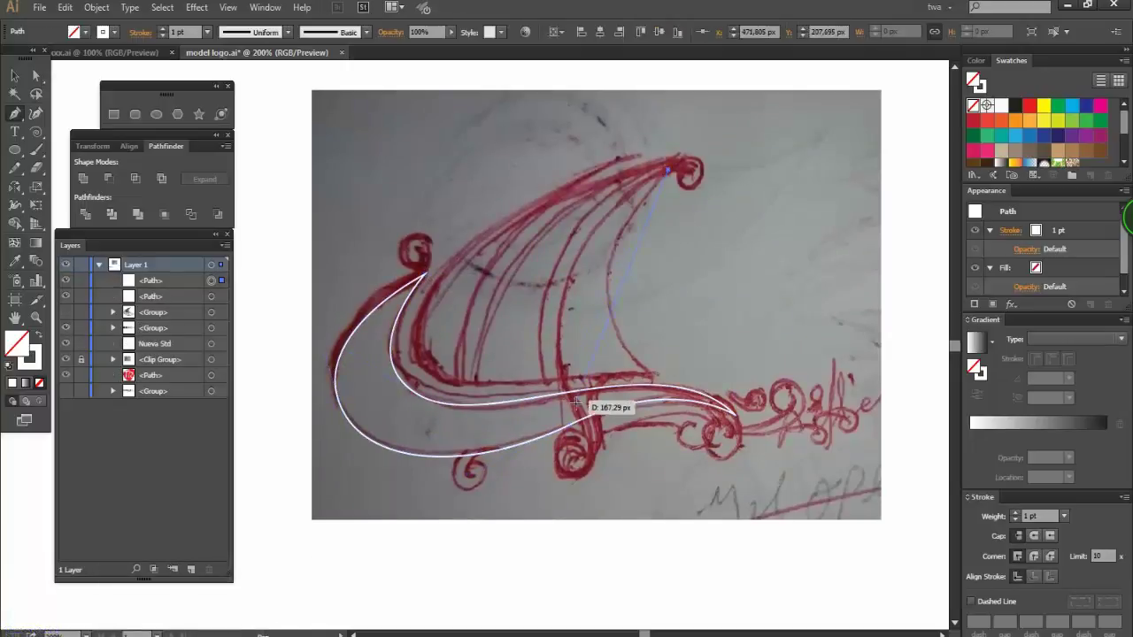
pyautogui.moveTo(579, 412); pyautogui.dragTo(655, 573)
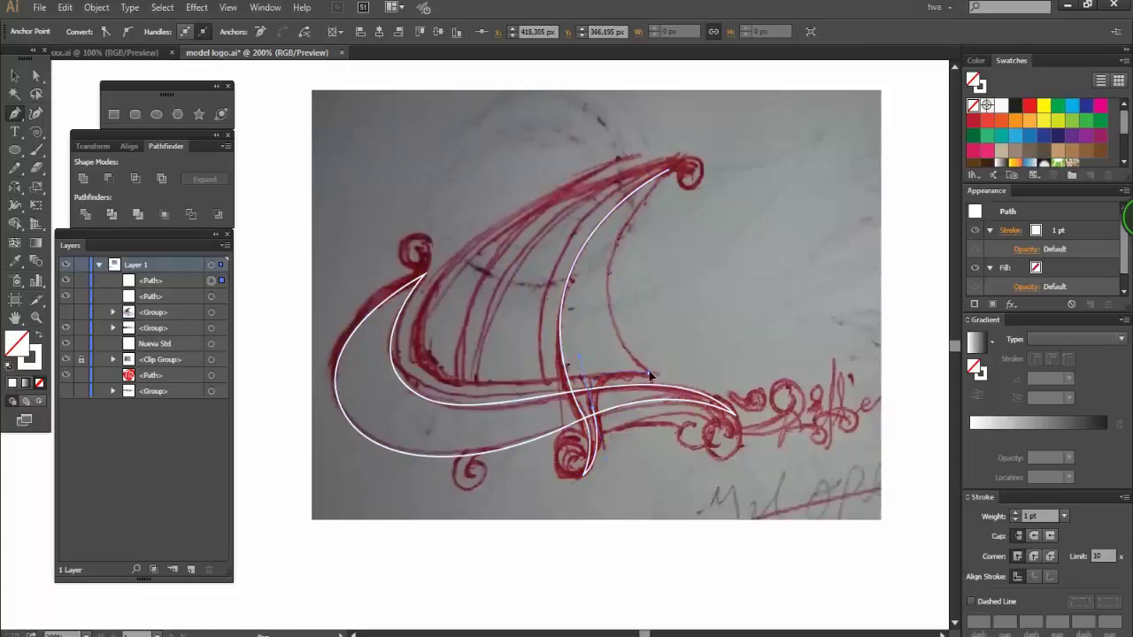
pyautogui.scroll(5, 777, 184)
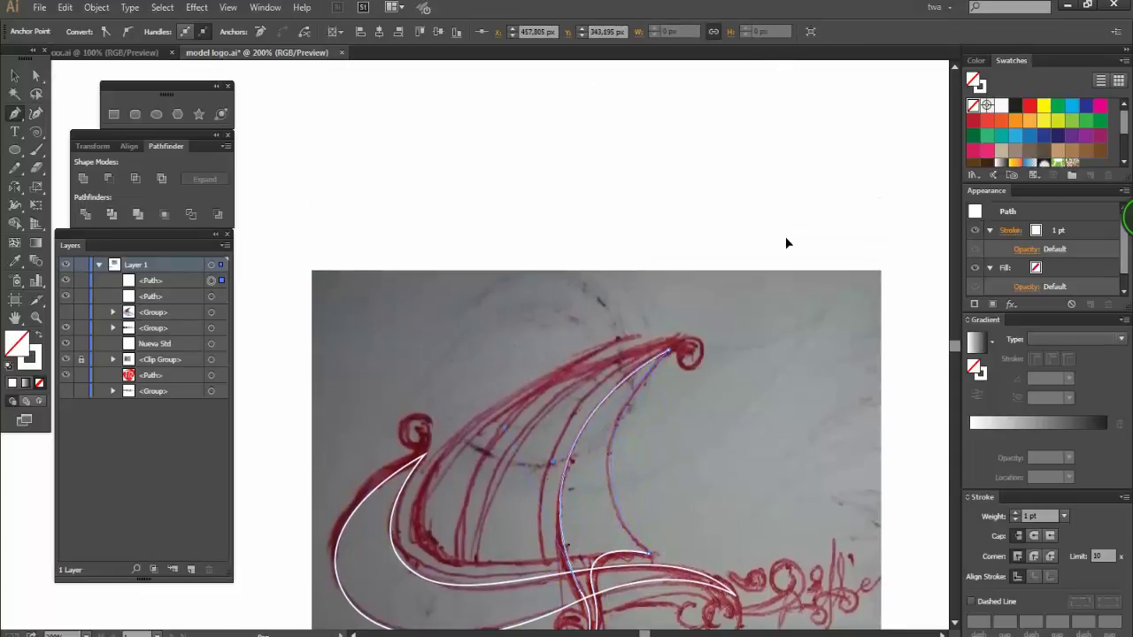
# Trace the middle sail panel as a closed curved path from the sail tip down to the deck line and back
pyautogui.scroll(-3, 646, 261)
pyautogui.click(677, 207)
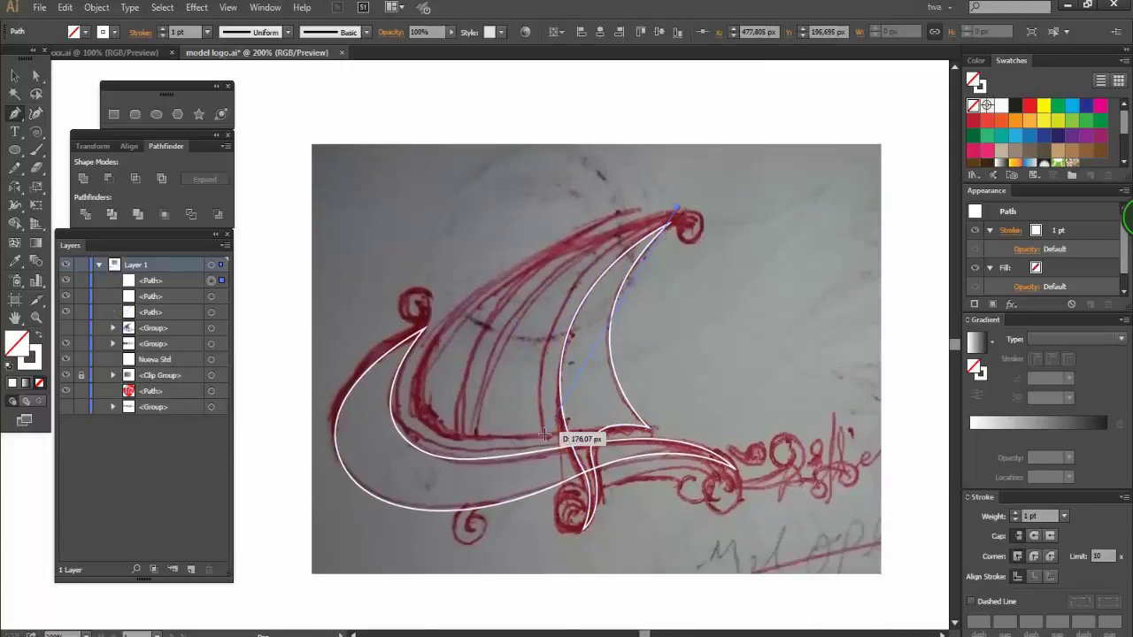
pyautogui.moveTo(542, 434); pyautogui.dragTo(570, 611)
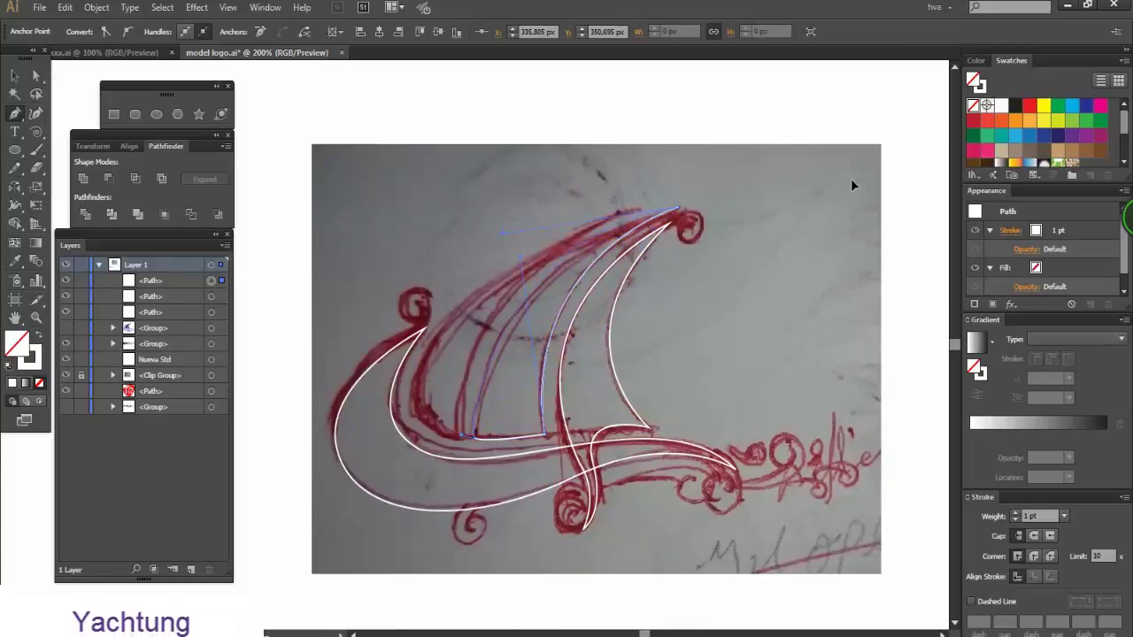
pyautogui.click(676, 207)
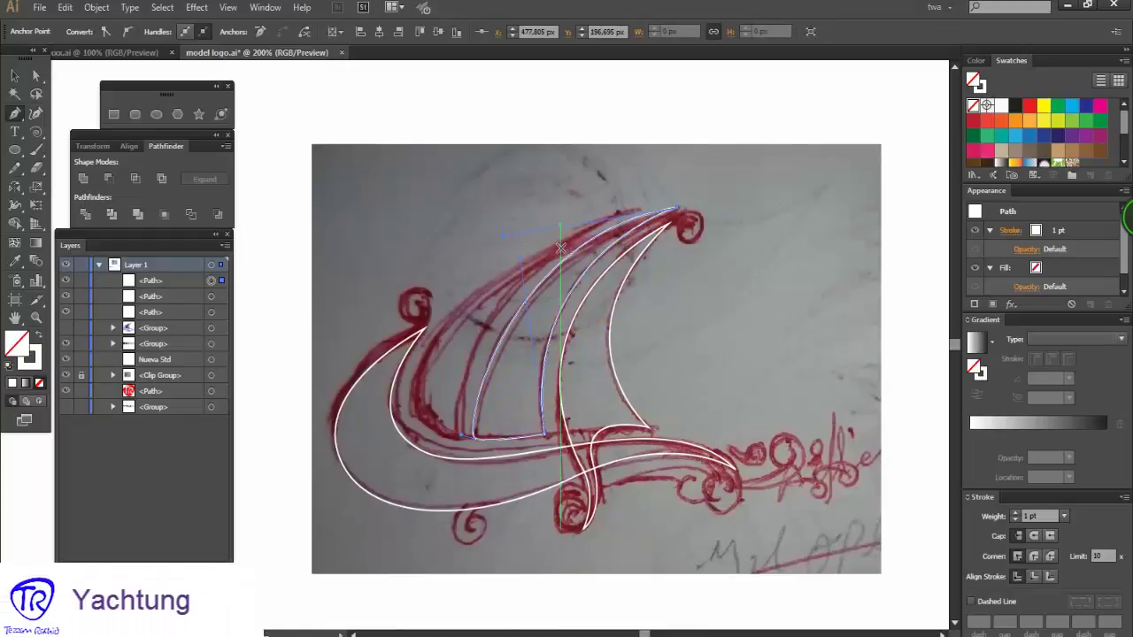
# Trace the sail panel nearest the prow as a closed curved path above the deck and deselect it
pyautogui.moveTo(455, 434)
pyautogui.mouseDown()
pyautogui.moveTo(465, 553)
pyautogui.moveTo(451, 572)
pyautogui.moveTo(457, 440)
pyautogui.mouseUp()
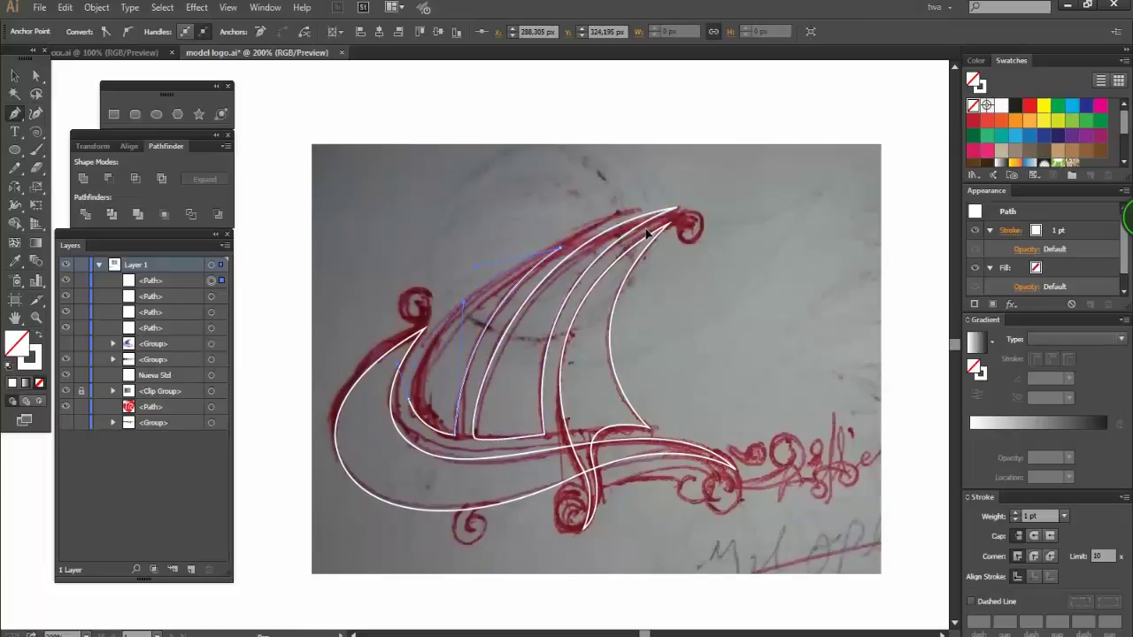
pyautogui.moveTo(649, 221); pyautogui.dragTo(650, 220)
pyautogui.scroll(-3, 675, 286)
pyautogui.keyDown('ctrl'); pyautogui.click(677, 288); pyautogui.keyUp('ctrl')
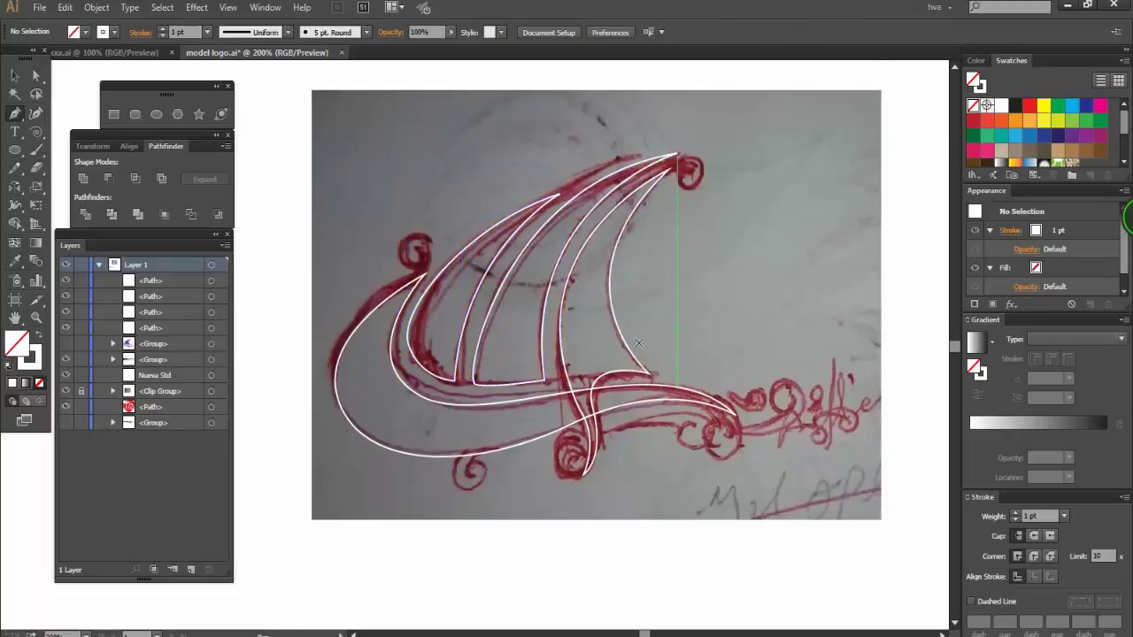
# Draw a circle of about 21 px beside the sail and give it a white fill without stroke
pyautogui.scroll(-2, 637, 274)
pyautogui.scroll(3, 354, 177)
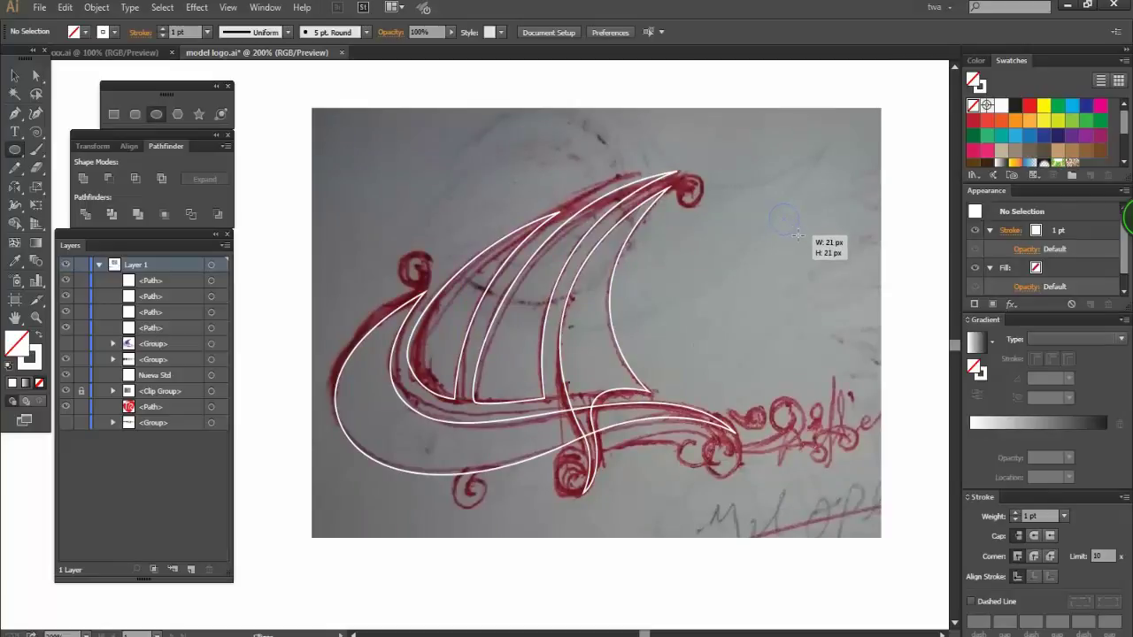
pyautogui.moveTo(797, 234); pyautogui.dragTo(798, 234)
pyautogui.scroll(2, 828, 220)
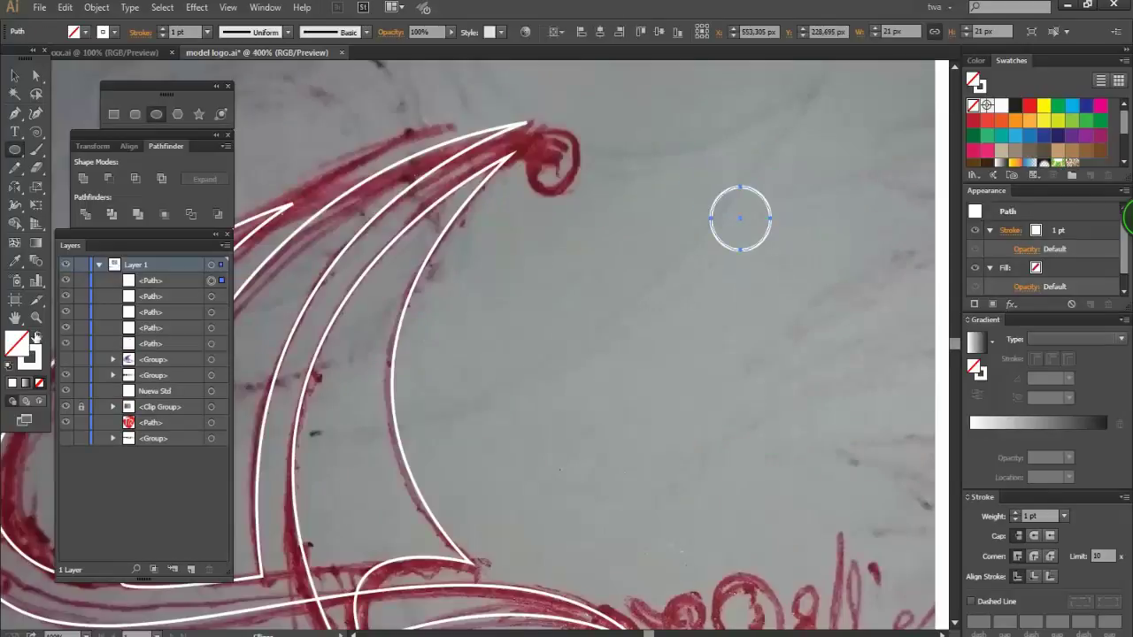
pyautogui.click(38, 336)
# Draw a curved, pointed tail hanging from both sides of the white circle and close its path
pyautogui.click(769, 218)
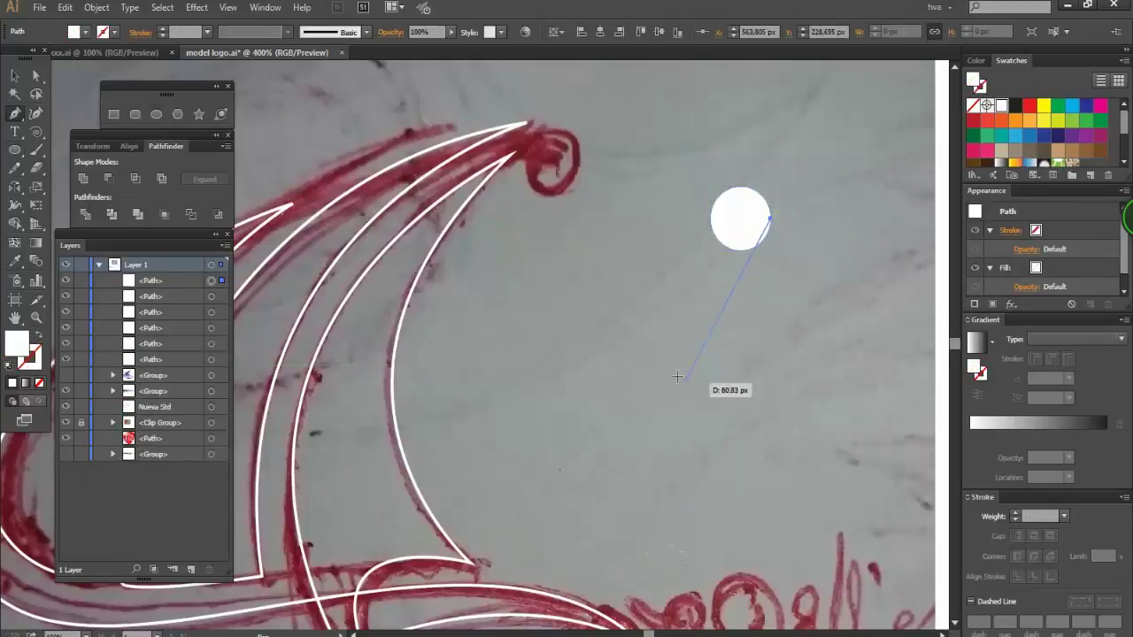
pyautogui.moveTo(668, 486); pyautogui.dragTo(670, 487)
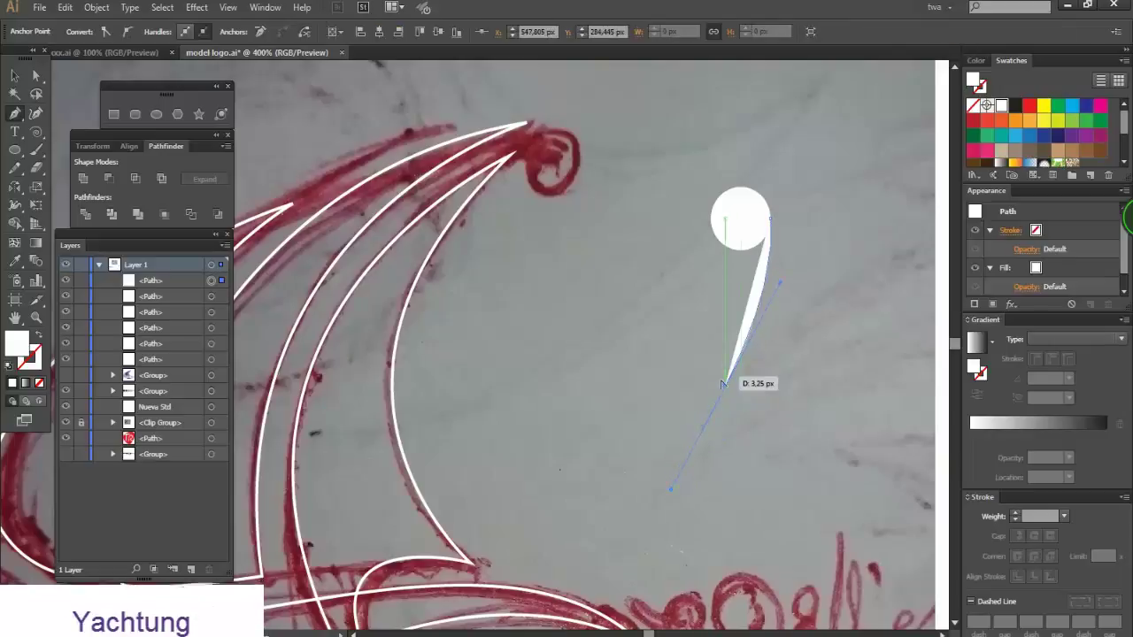
pyautogui.scroll(1, 709, 257)
pyautogui.moveTo(697, 190); pyautogui.dragTo(638, 104)
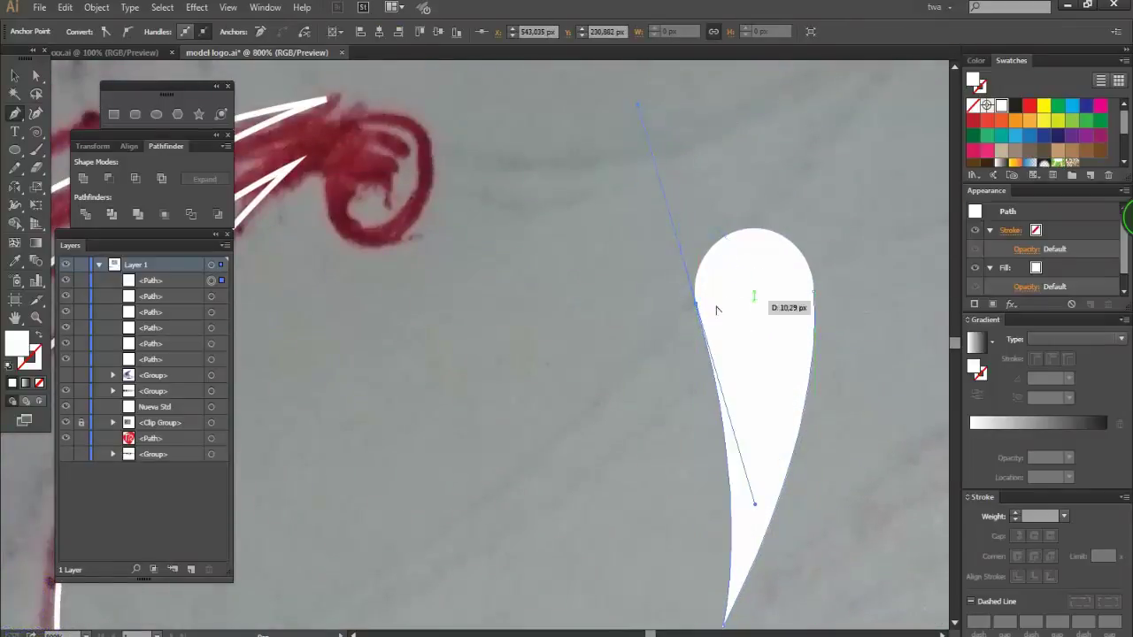
pyautogui.moveTo(812, 292); pyautogui.dragTo(794, 294)
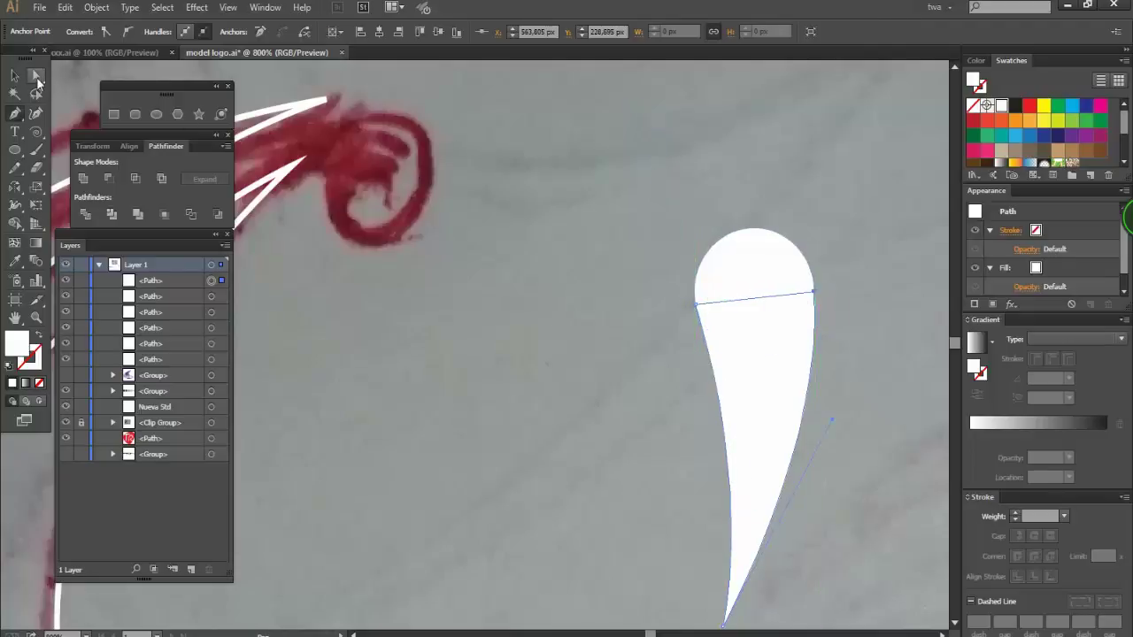
# Unite the circle and its tail into one teardrop shape
pyautogui.click(36, 78)
pyautogui.click(597, 417)
pyautogui.hotkey('ctrl', '-')
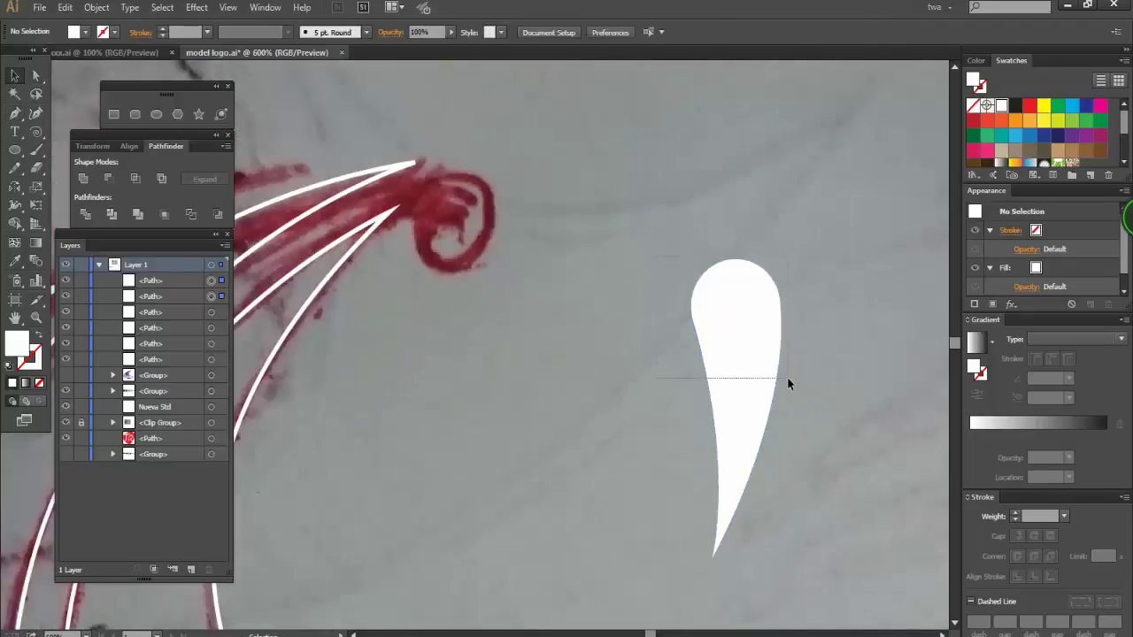
pyautogui.moveTo(788, 379); pyautogui.dragTo(788, 379)
pyautogui.click(83, 179)
# Draw a spiral about 20.5 by 20 px at the teardrop's head with a black 2 pt stroke and no fill
pyautogui.click(38, 188)
pyautogui.click(36, 132)
pyautogui.moveTo(788, 276); pyautogui.dragTo(844, 301)
pyautogui.click(1016, 107)
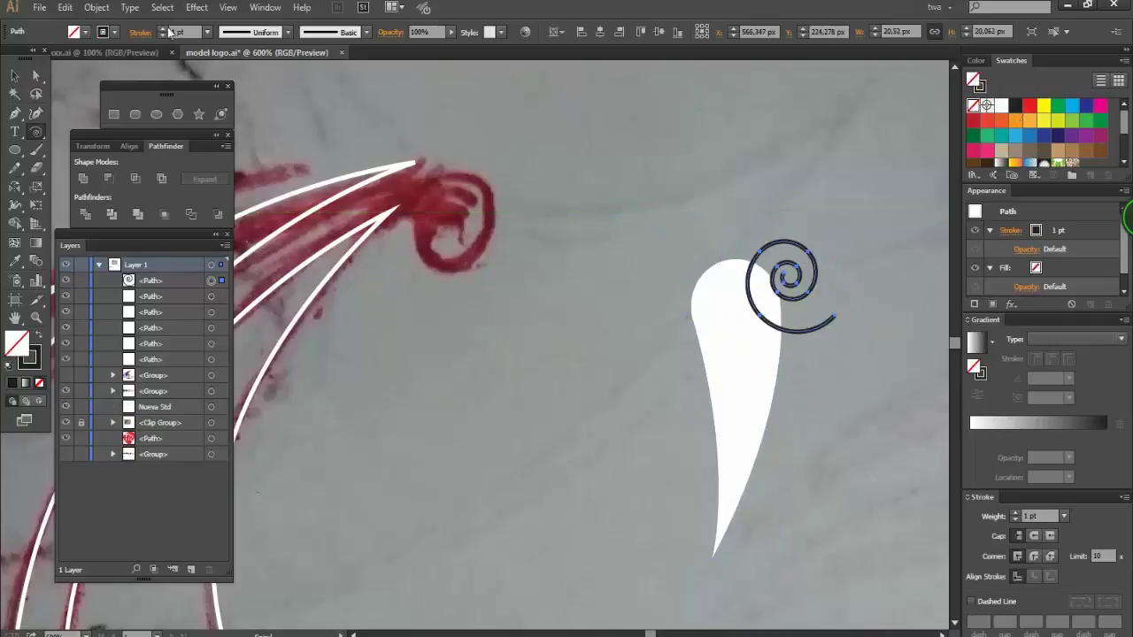
pyautogui.click(164, 29)
# Mirror the spiral left to right so its outer arm points toward the teardrop
pyautogui.doubleClick(16, 189)
pyautogui.click(572, 416)
pyautogui.click(11, 77)
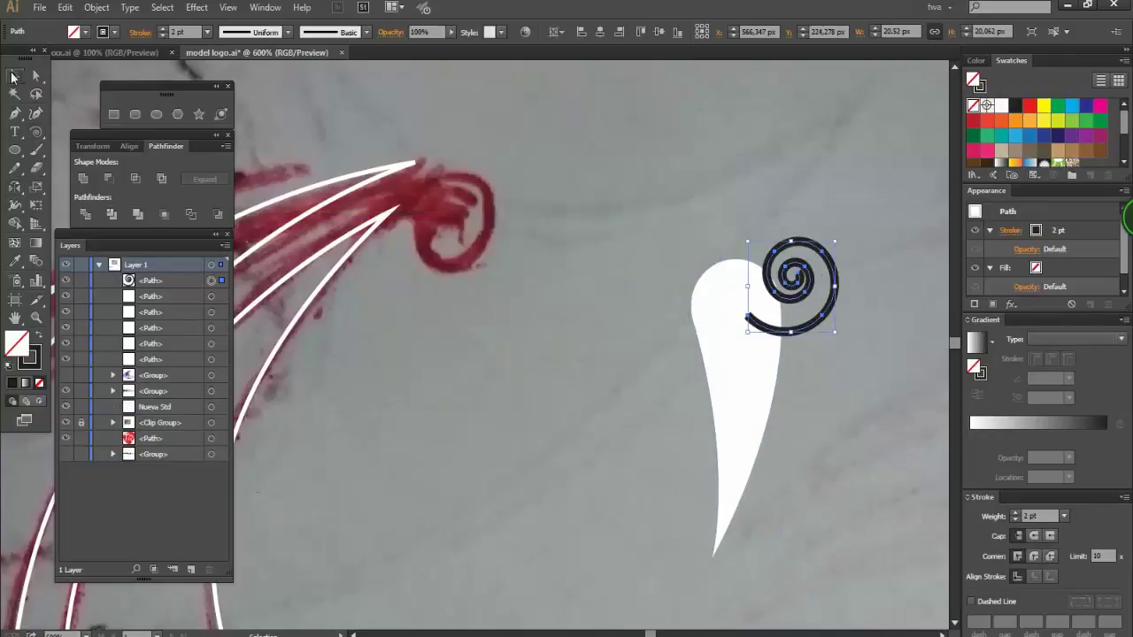
# Rotate the spiral and move it onto the teardrop's round head
pyautogui.scroll(2, 801, 276)
pyautogui.click(843, 263)
pyautogui.moveTo(860, 264); pyautogui.dragTo(739, 337)
pyautogui.moveTo(752, 270); pyautogui.dragTo(774, 416)
# Adjust the spiral's position within the teardrop's head so that its outer arm crosses the shape's left edge
pyautogui.moveTo(709, 451); pyautogui.dragTo(706, 432)
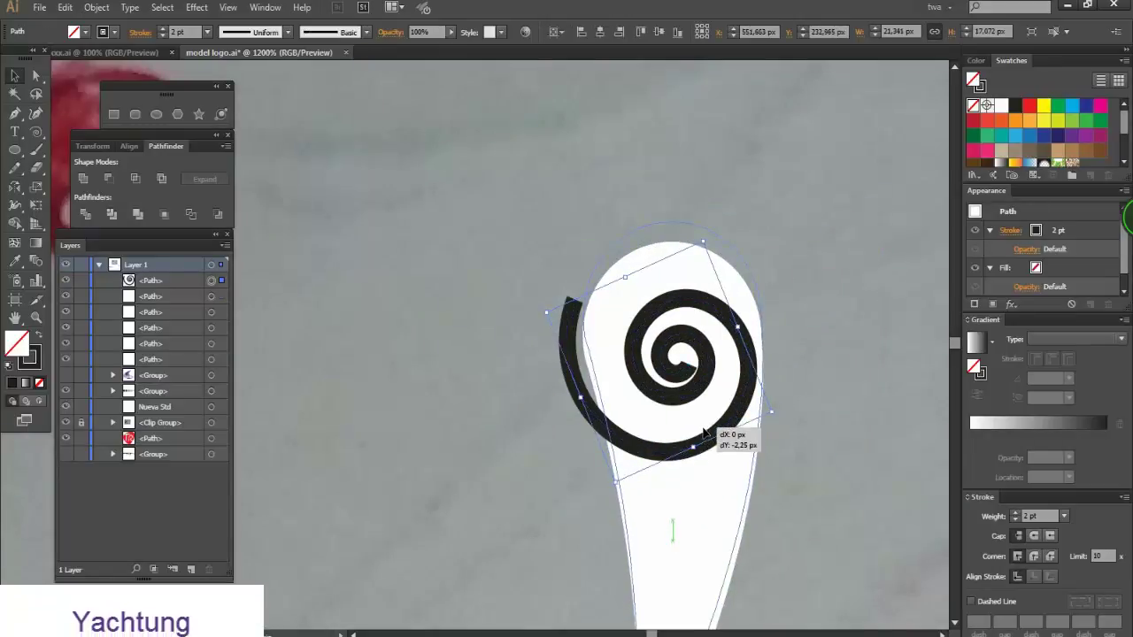
pyautogui.hotkey('ctrl', 'z')
pyautogui.moveTo(708, 263); pyautogui.dragTo(707, 298)
pyautogui.click(763, 474)
pyautogui.moveTo(719, 484); pyautogui.dragTo(737, 484)
pyautogui.moveTo(576, 398); pyautogui.dragTo(584, 384)
pyautogui.scroll(-1, 830, 405)
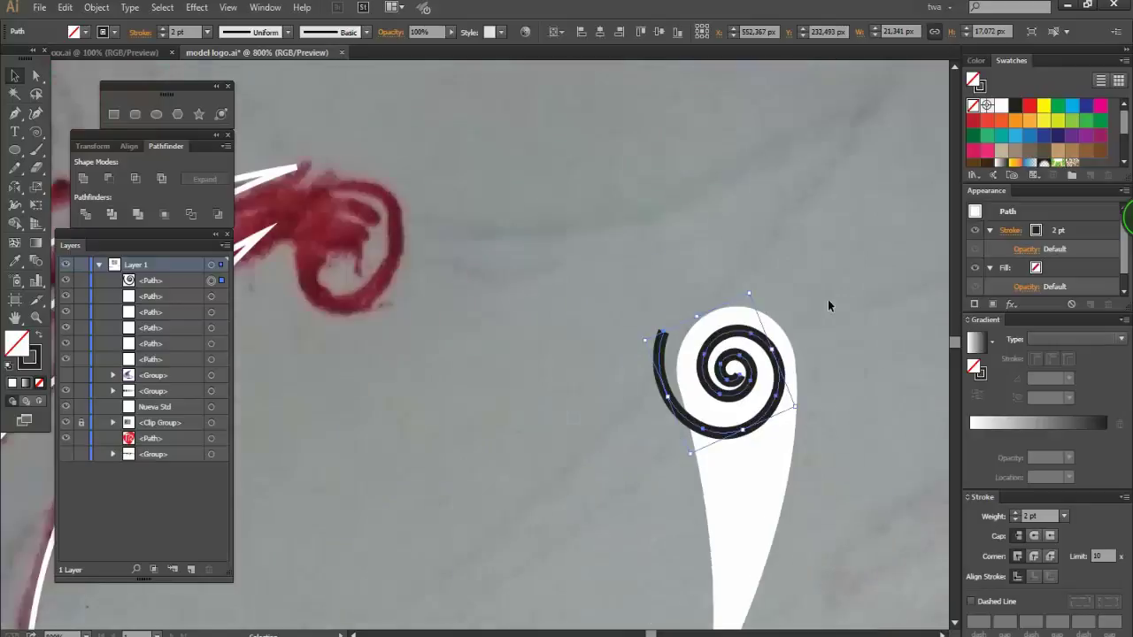
# Expand the spiral's stroke into a filled shape
pyautogui.click(98, 10)
pyautogui.click(120, 168)
pyautogui.click(528, 407)
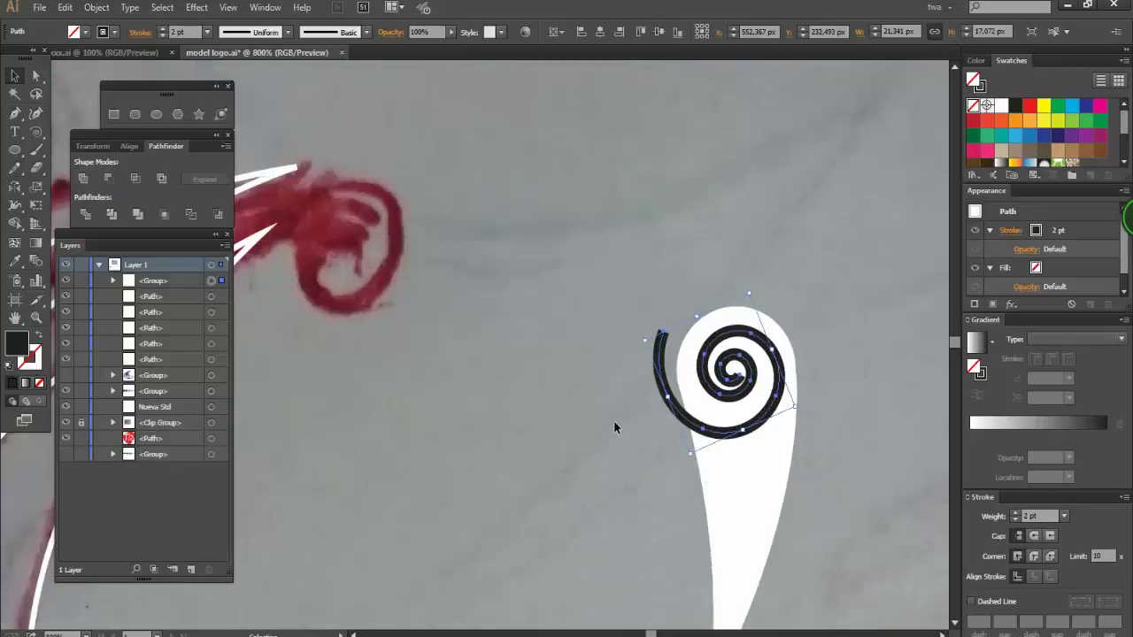
# Cut the expanded spiral out of the teardrop with the Shape Builder, removing the black areas and the protruding arm
pyautogui.keyDown('shift'); pyautogui.click(695, 383); pyautogui.keyUp('shift')
pyautogui.click(15, 223)
pyautogui.scroll(2, 835, 413)
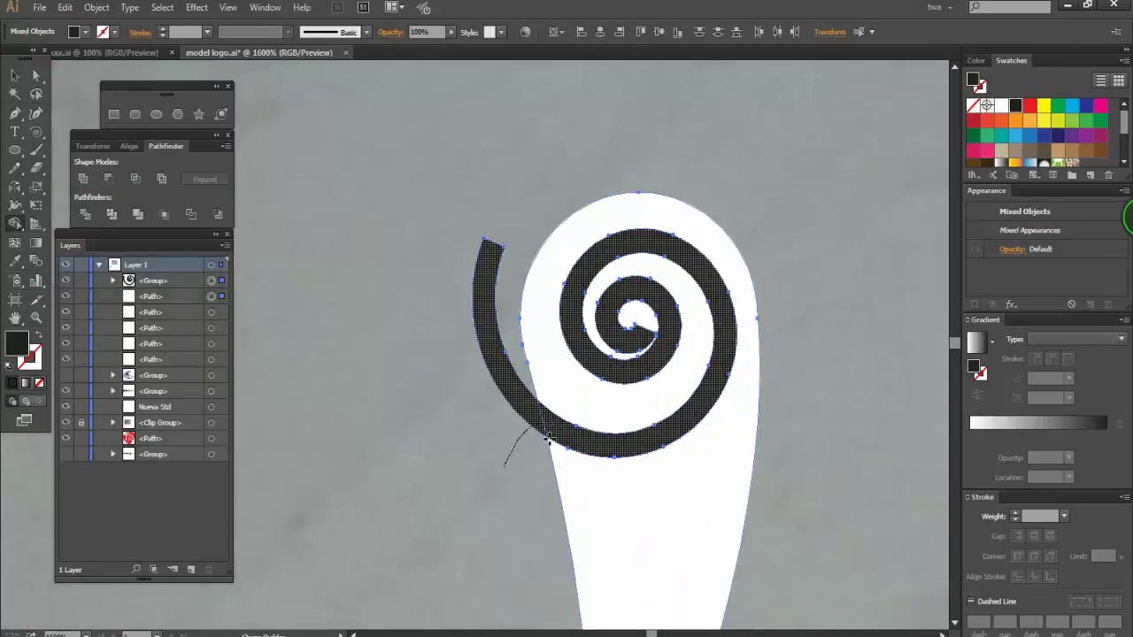
pyautogui.keyDown('alt'); pyautogui.moveTo(493, 447); pyautogui.dragTo(475, 416); pyautogui.keyUp('alt')
pyautogui.click(281, 163)
# Inspect the anchor points at the spiral's inner end and around the notch on the teardrop's edge
pyautogui.click(36, 76)
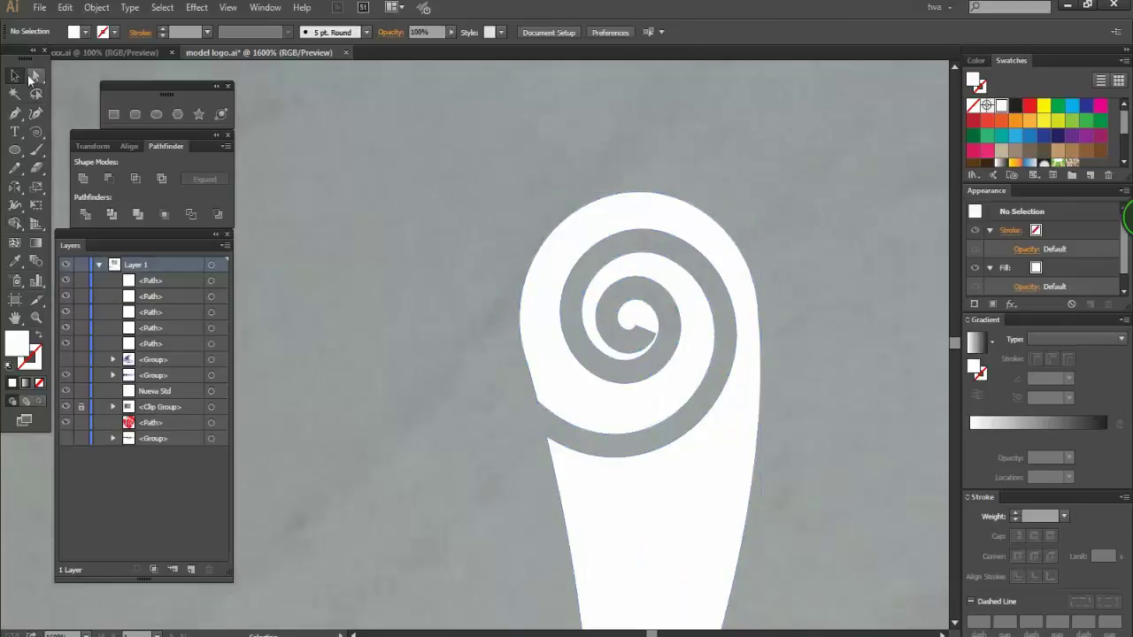
pyautogui.scroll(3, 623, 342)
pyautogui.click(661, 285)
pyautogui.click(677, 326)
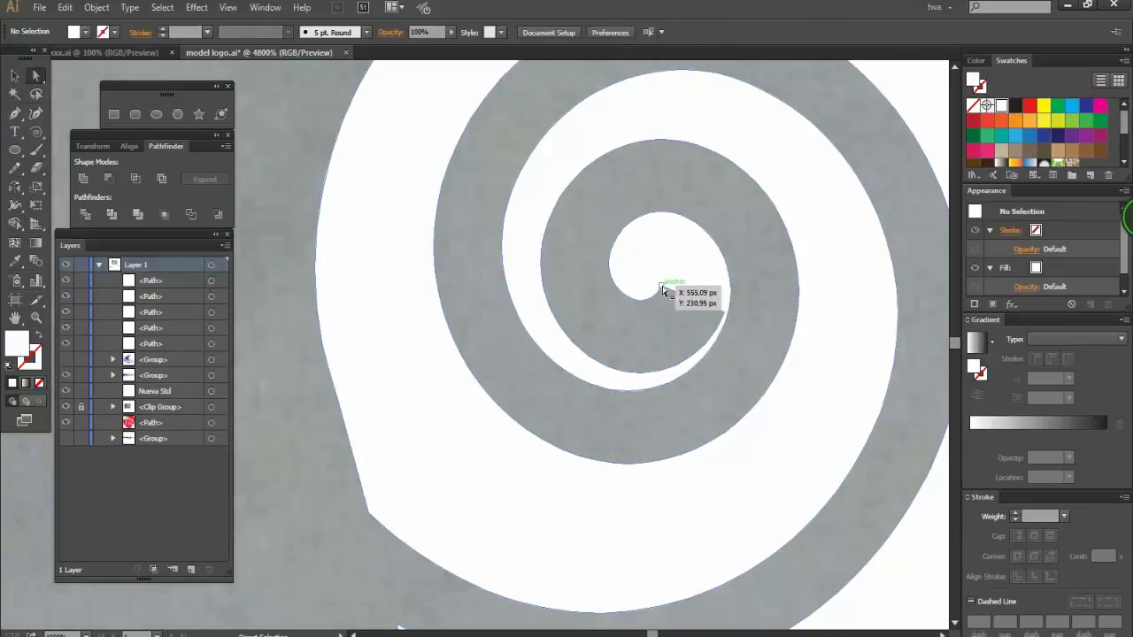
pyautogui.click(662, 286)
pyautogui.click(358, 528)
pyautogui.click(346, 425)
pyautogui.scroll(-6, 486, 451)
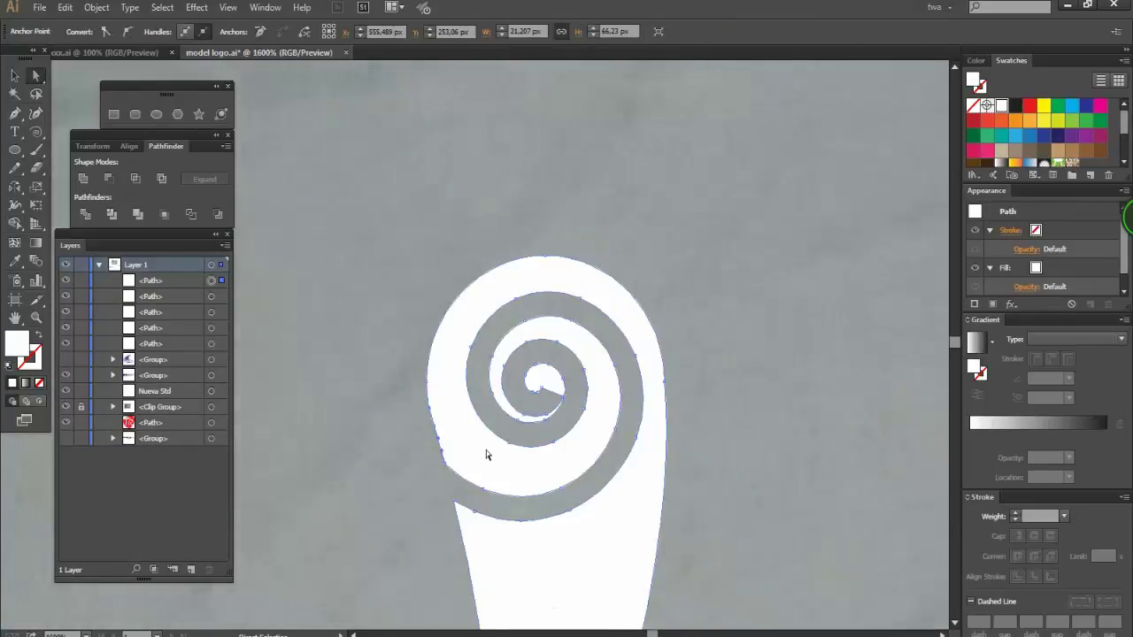
pyautogui.press('v')
pyautogui.click(766, 374)
# Place a copy of the spiral teardrop on the hull's raised prow, scaled down and rotated to about 25.7 by 33 px
pyautogui.scroll(-5, 766, 375)
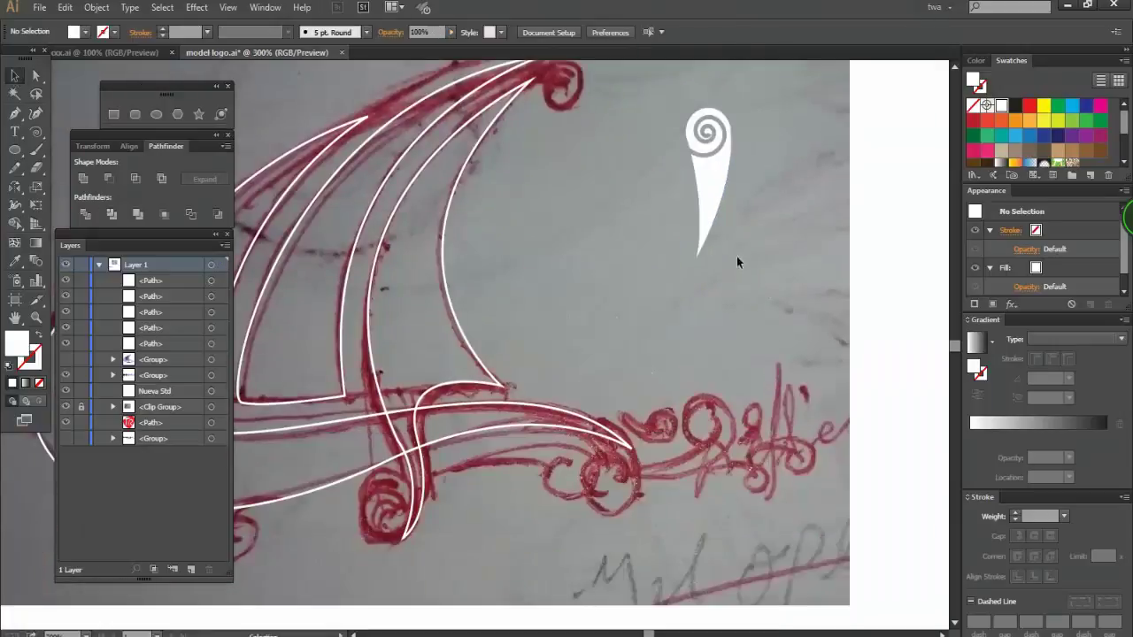
pyautogui.click(711, 217)
pyautogui.hscroll(-5, 666, 297)
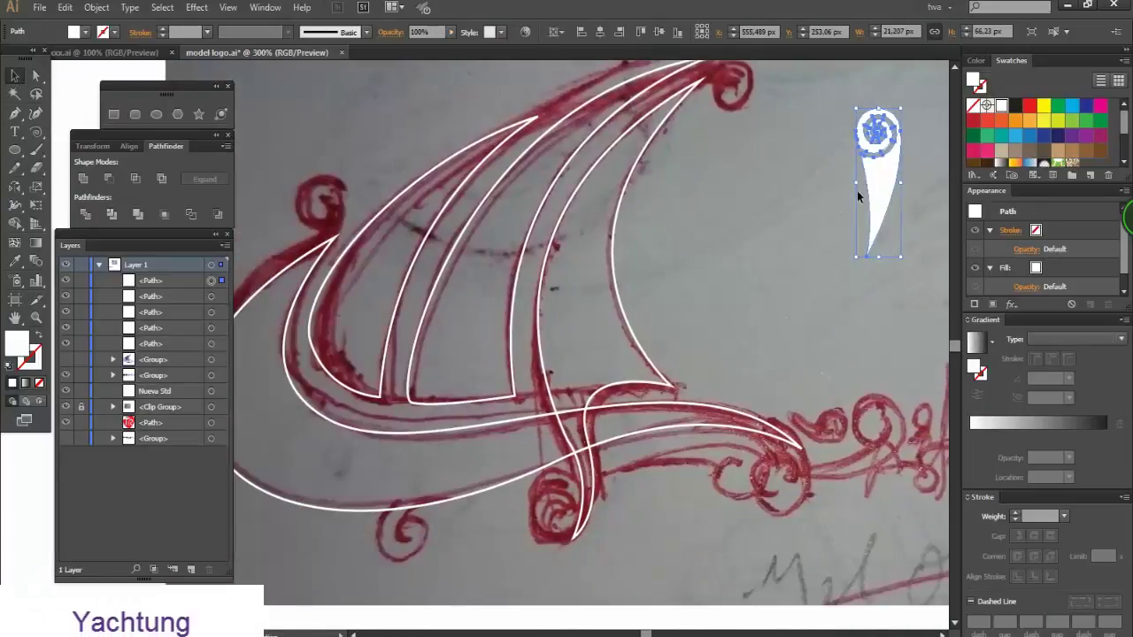
pyautogui.moveTo(880, 182); pyautogui.dragTo(326, 185)
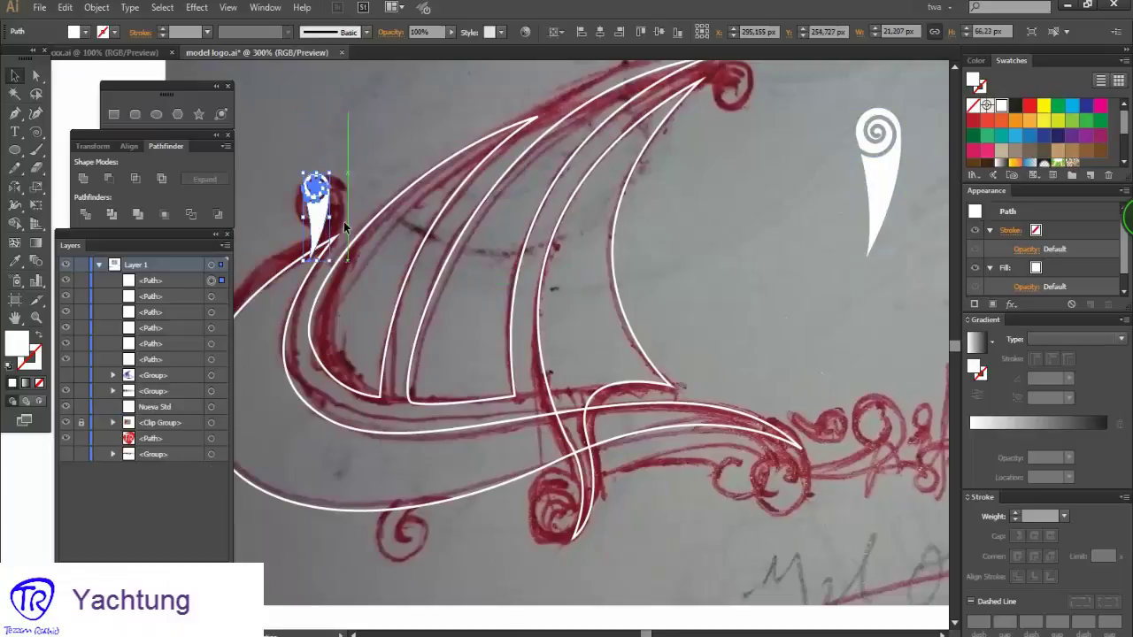
pyautogui.scroll(3, 442, 197)
pyautogui.moveTo(651, 130); pyautogui.dragTo(699, 168)
pyautogui.moveTo(607, 267); pyautogui.dragTo(645, 302)
pyautogui.scroll(-3, 644, 302)
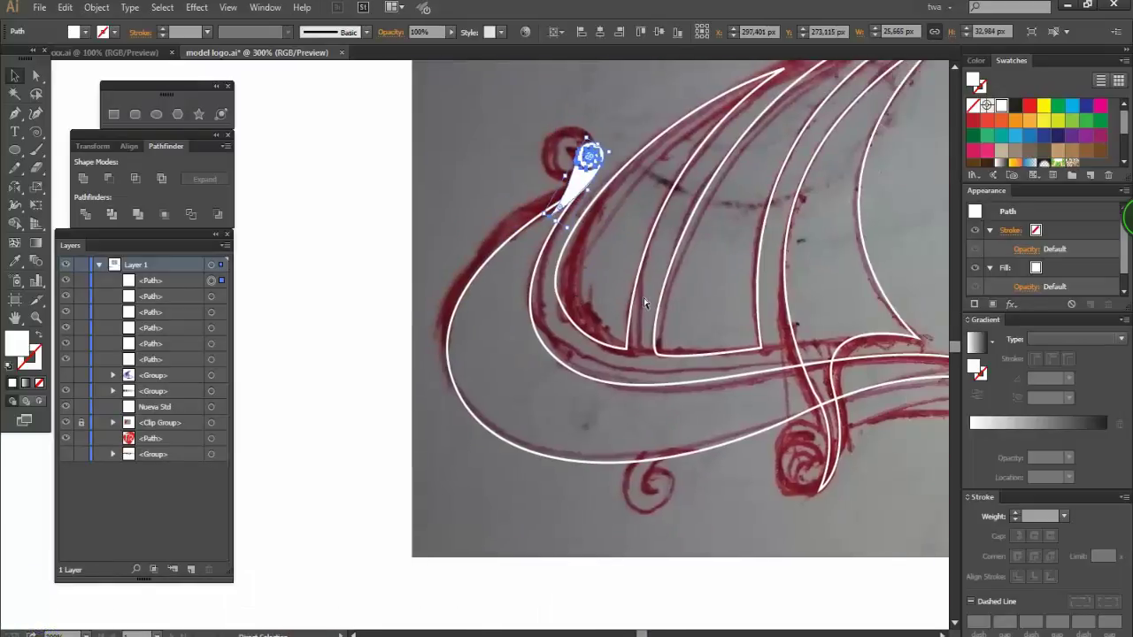
# Place another copy of the original spiral teardrop below the hull, rotated so its tail rises toward the mast
pyautogui.hscroll(3, 649, 302)
pyautogui.scroll(1, 650, 302)
pyautogui.moveTo(941, 167); pyautogui.dragTo(492, 513)
pyautogui.scroll(-2, 522, 525)
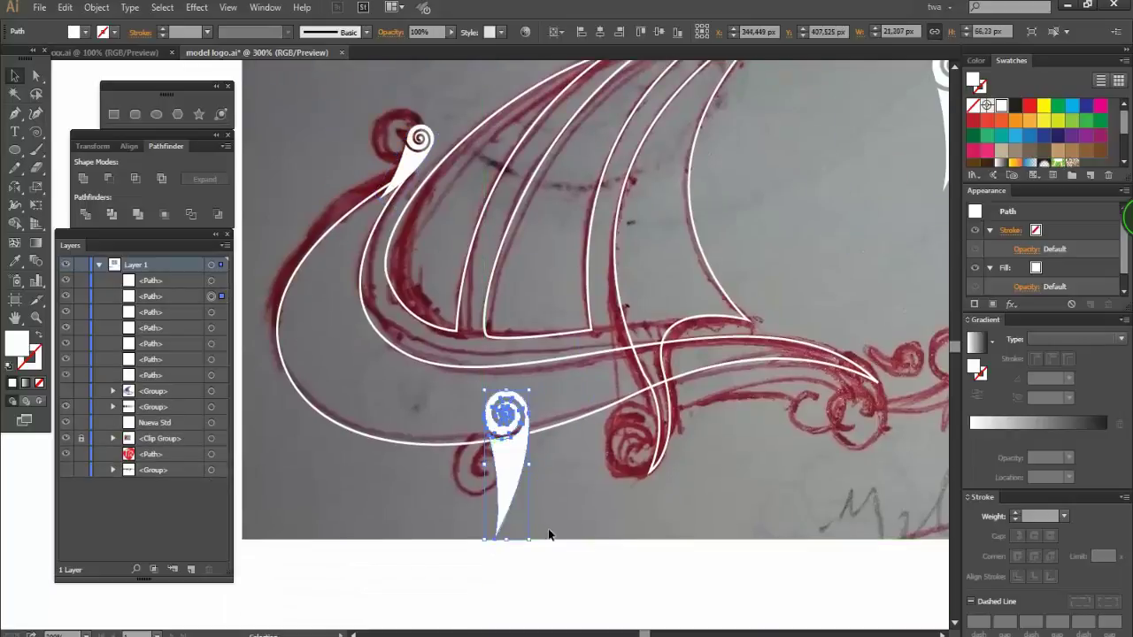
pyautogui.moveTo(538, 543); pyautogui.dragTo(599, 349)
pyautogui.moveTo(607, 262); pyautogui.dragTo(609, 265)
# Duplicate the ornament below the hull toward the mast base and mirror the copy left to right
pyautogui.scroll(1, 515, 496)
pyautogui.moveTo(491, 443); pyautogui.dragTo(681, 426)
pyautogui.doubleClick(14, 188)
pyautogui.click(570, 420)
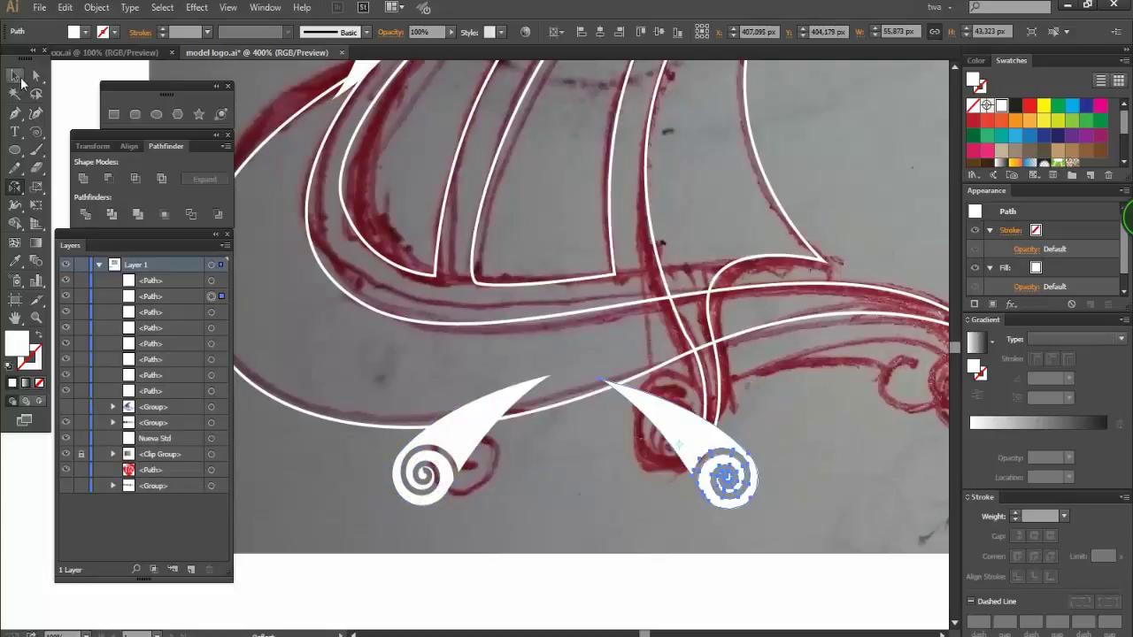
# Rotate, position and resize the mirrored ornament along the mast's lower end to about 23.8 by 53.1 px
pyautogui.moveTo(777, 475); pyautogui.dragTo(683, 358)
pyautogui.scroll(3, 698, 478)
pyautogui.scroll(-1, 670, 519)
pyautogui.scroll(-2, 670, 520)
pyautogui.moveTo(764, 194); pyautogui.dragTo(782, 209)
pyautogui.moveTo(681, 341); pyautogui.dragTo(703, 353)
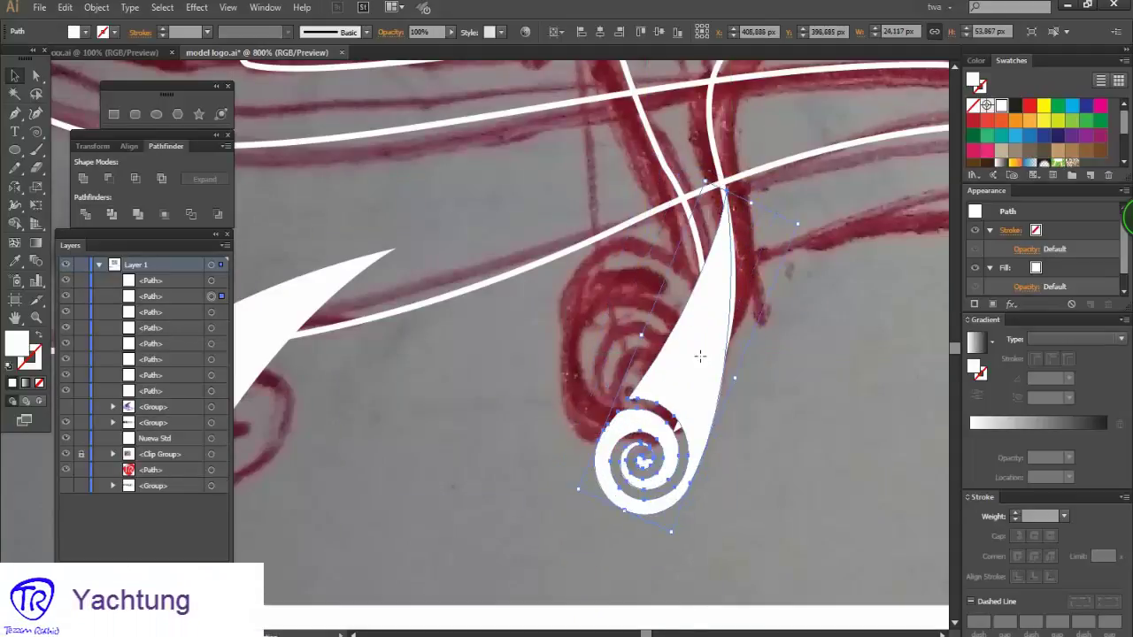
pyautogui.moveTo(705, 183); pyautogui.dragTo(709, 189)
pyautogui.scroll(-3, 733, 291)
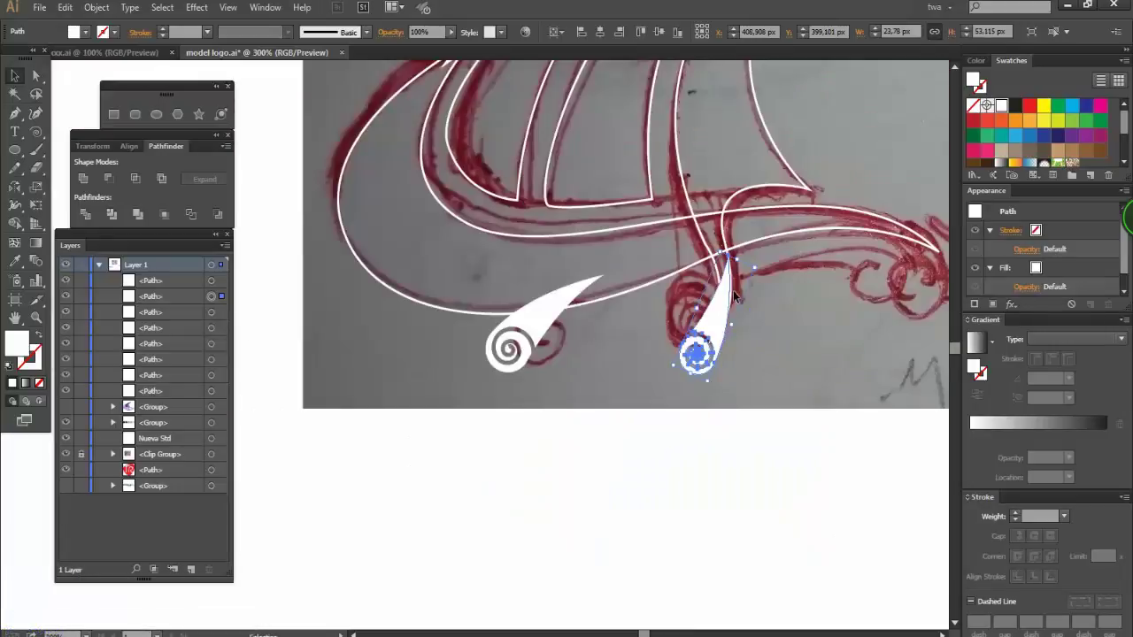
# Duplicate the original spiral teardrop next to the sail tip and mirror the copy left to right
pyautogui.hscroll(4, 733, 299)
pyautogui.scroll(7, 733, 302)
pyautogui.moveTo(828, 262); pyautogui.dragTo(717, 187)
pyautogui.doubleClick(15, 187)
pyautogui.click(595, 423)
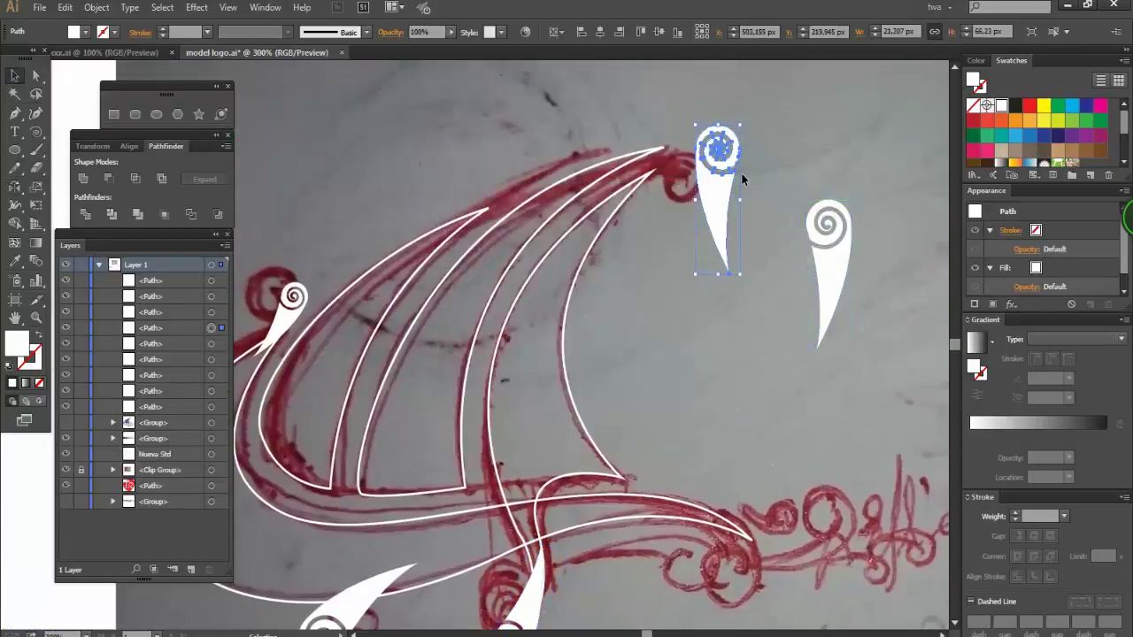
# Scale down, rotate and position the mirrored teardrop on the sail tip, making it about 43.6 by 14 px
pyautogui.scroll(3, 741, 173)
pyautogui.scroll(1, 737, 98)
pyautogui.click(736, 96)
pyautogui.click(721, 95)
pyautogui.moveTo(736, 72); pyautogui.dragTo(779, 342)
pyautogui.moveTo(683, 359); pyautogui.dragTo(529, 158)
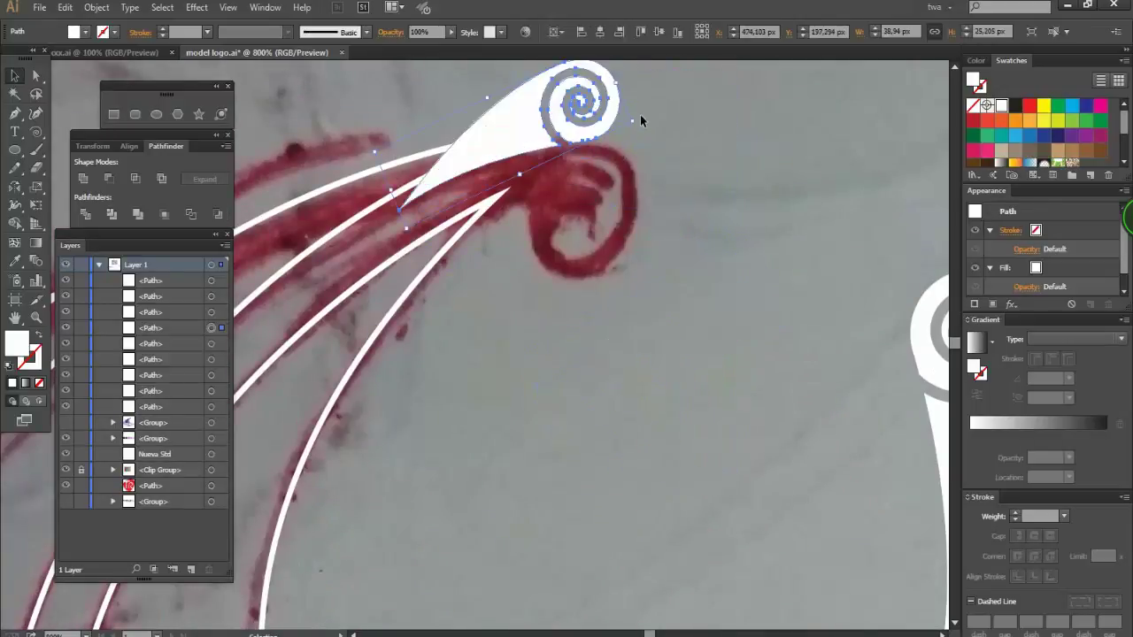
pyautogui.moveTo(639, 117); pyautogui.dragTo(662, 181)
pyautogui.moveTo(529, 132); pyautogui.dragTo(501, 164)
pyautogui.scroll(-2, 576, 195)
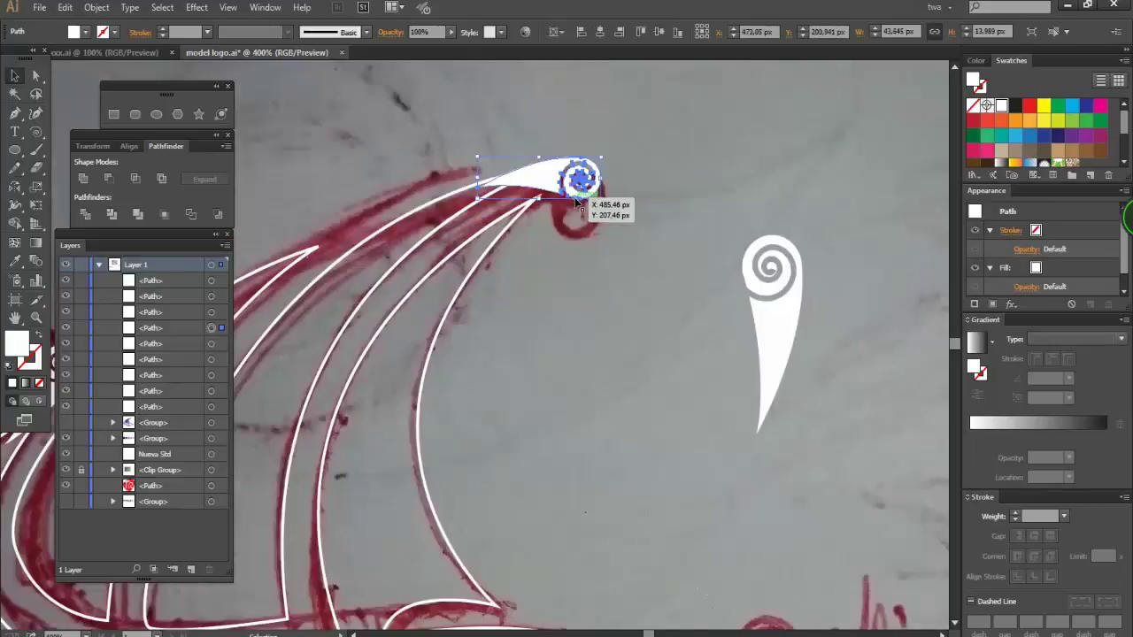
# Duplicate the original spiral teardrop to the stern and rotate, resize and position the copy on the hull's tapered end
pyautogui.scroll(-5, 595, 211)
pyautogui.moveTo(583, 280); pyautogui.dragTo(622, 457)
pyautogui.moveTo(653, 363); pyautogui.dragTo(752, 593)
pyautogui.moveTo(619, 471); pyautogui.dragTo(626, 455)
pyautogui.moveTo(750, 466); pyautogui.dragTo(747, 493)
# Duplicate the stern teardrop beneath the hull and scale the copy down to about 49.9 by 20 px
pyautogui.moveTo(632, 457); pyautogui.dragTo(516, 495)
pyautogui.click(609, 256)
pyautogui.moveTo(603, 543); pyautogui.dragTo(547, 522)
# Place a smaller teardrop copy between the two stern ornaments, scaled and rotated to about 16.5 by 22.3 px
pyautogui.moveTo(503, 478); pyautogui.dragTo(622, 499)
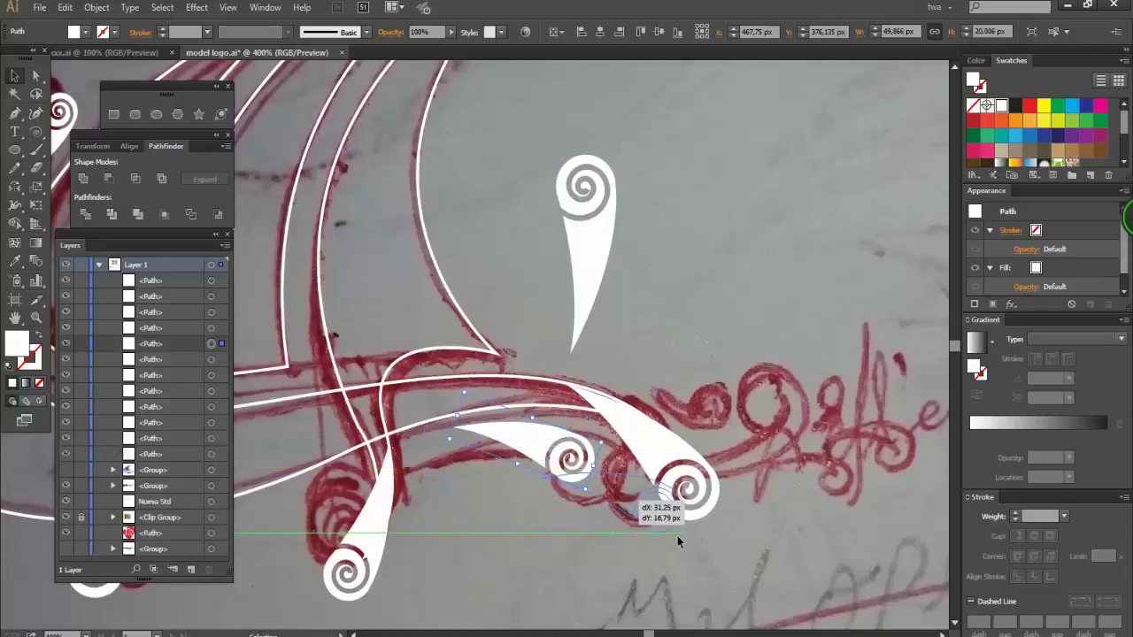
pyautogui.moveTo(674, 536); pyautogui.dragTo(609, 516)
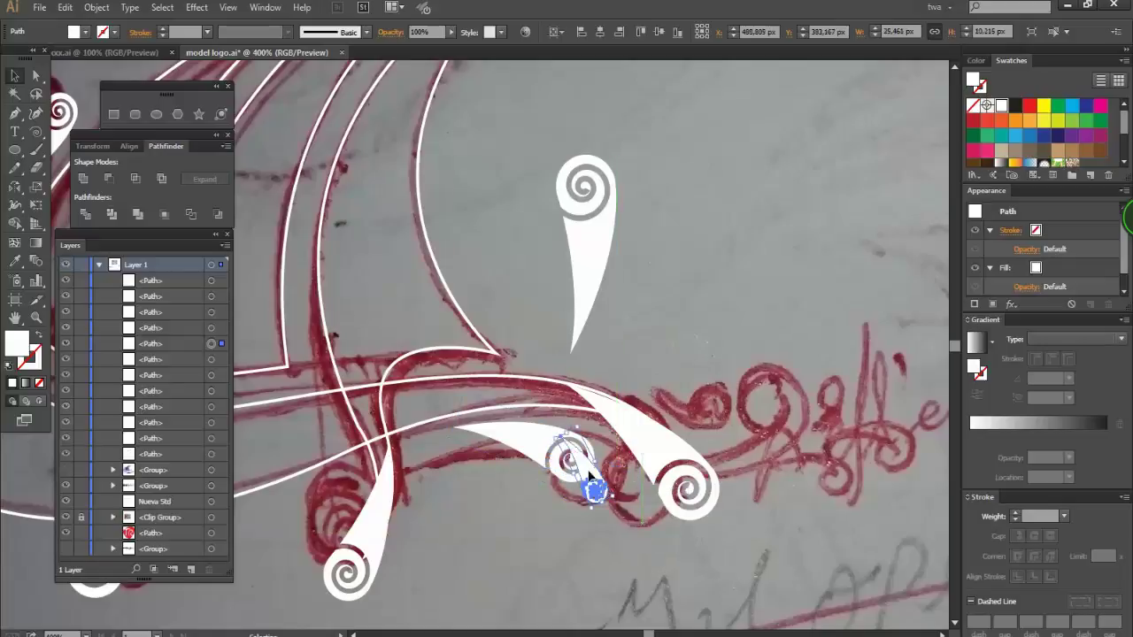
pyautogui.moveTo(591, 476); pyautogui.dragTo(645, 503)
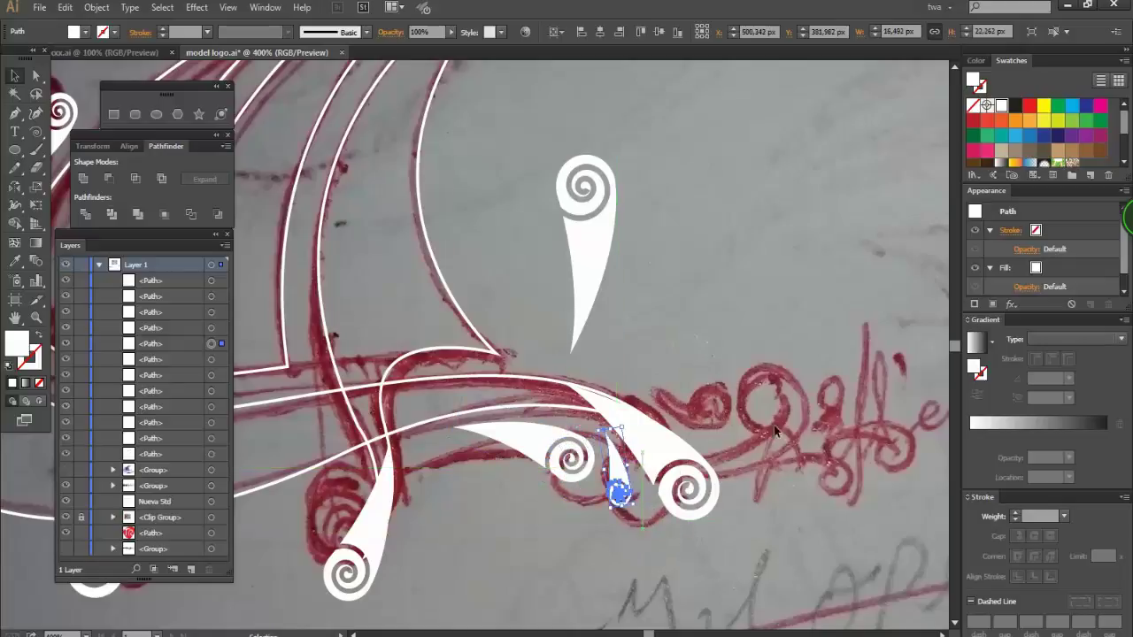
# Move the original spiral teardrop beyond the stern ornament, rotating and resizing it to about 63.6 by 28.2 px
pyautogui.click(596, 257)
pyautogui.moveTo(596, 256); pyautogui.dragTo(719, 314)
pyautogui.moveTo(738, 215); pyautogui.dragTo(847, 412)
pyautogui.moveTo(708, 328); pyautogui.dragTo(750, 461)
pyautogui.hscroll(2, 751, 463)
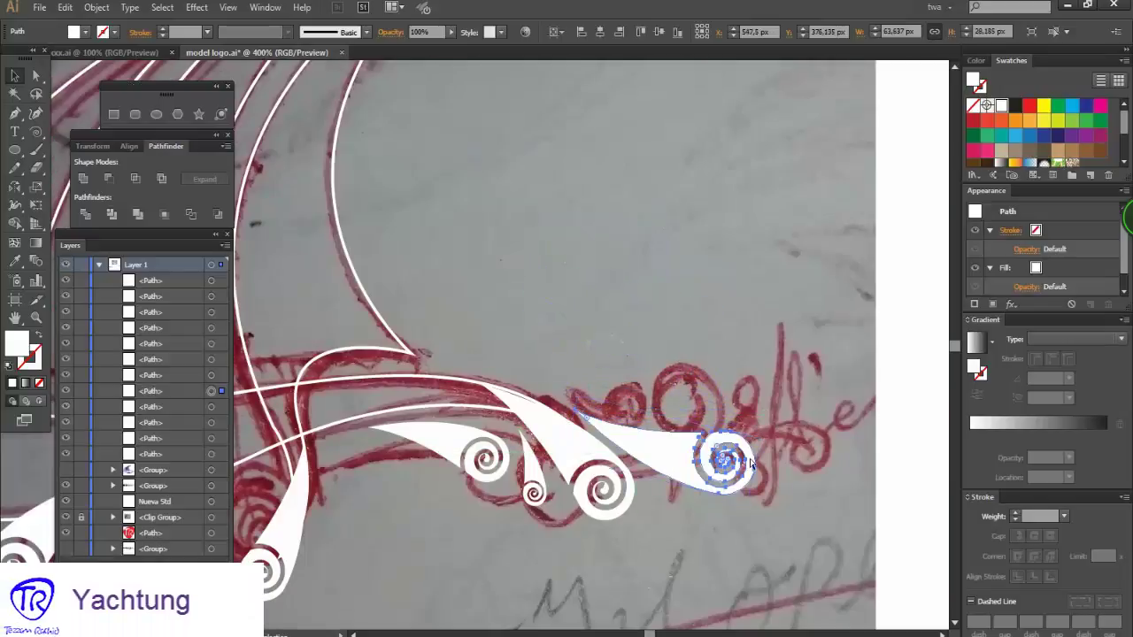
pyautogui.hscroll(1, 750, 463)
# Duplicate the outermost stern teardrop above itself, then scale and rotate the copy to about 36.3 by 12.6 px
pyautogui.click(594, 515)
pyautogui.moveTo(610, 454); pyautogui.dragTo(613, 390)
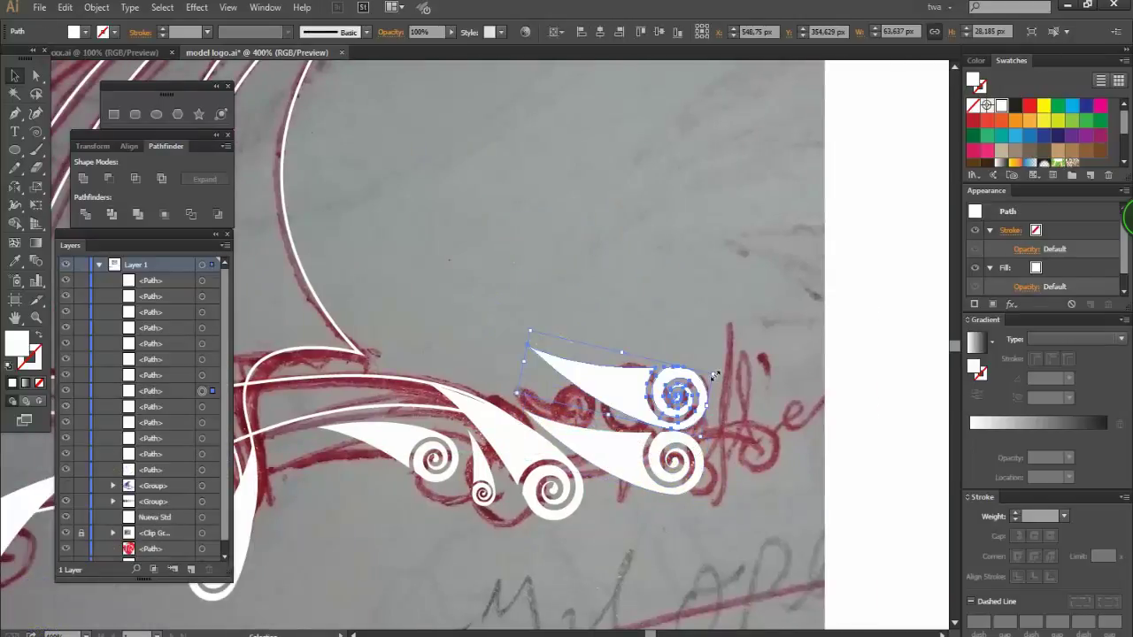
pyautogui.moveTo(714, 377); pyautogui.dragTo(629, 383)
pyautogui.moveTo(631, 343); pyautogui.dragTo(632, 346)
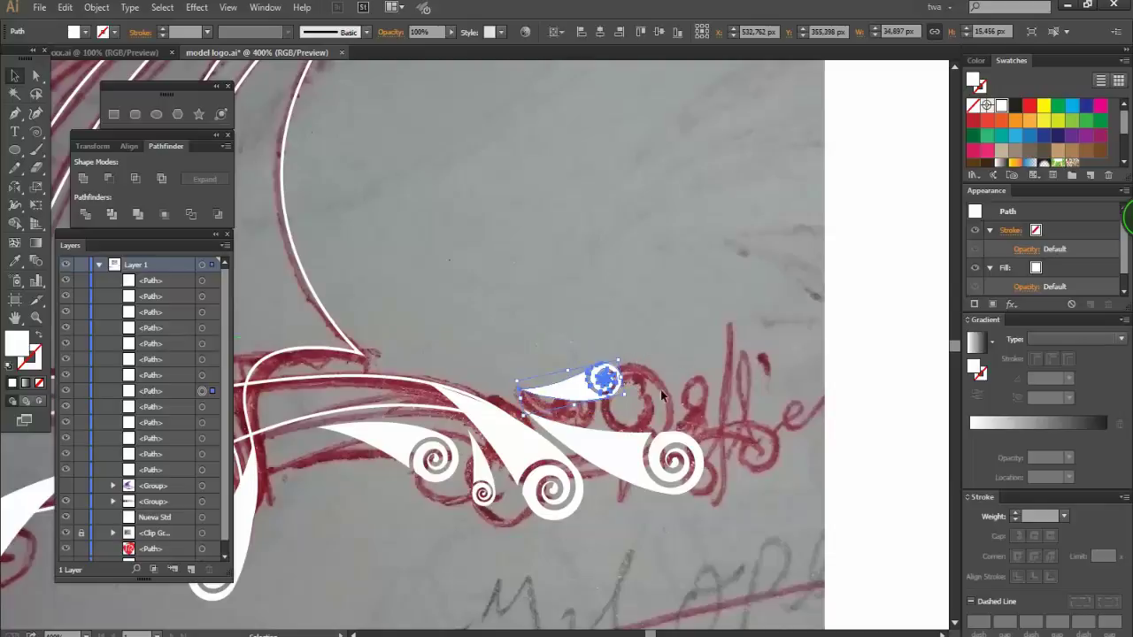
pyautogui.click(697, 635)
pyautogui.moveTo(579, 390); pyautogui.dragTo(585, 406)
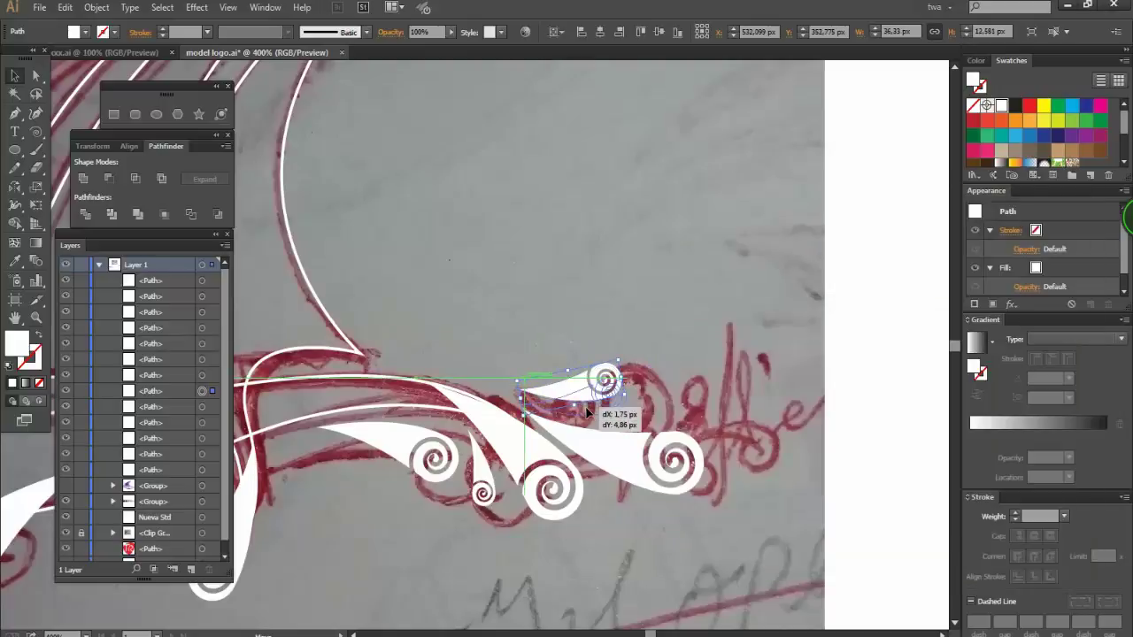
# Add two smaller teardrop copies to the stern tail, one above the outermost large teardrop and one at its far end
pyautogui.moveTo(673, 418); pyautogui.dragTo(684, 405)
pyautogui.moveTo(653, 425); pyautogui.dragTo(650, 421)
pyautogui.moveTo(482, 478); pyautogui.dragTo(724, 441)
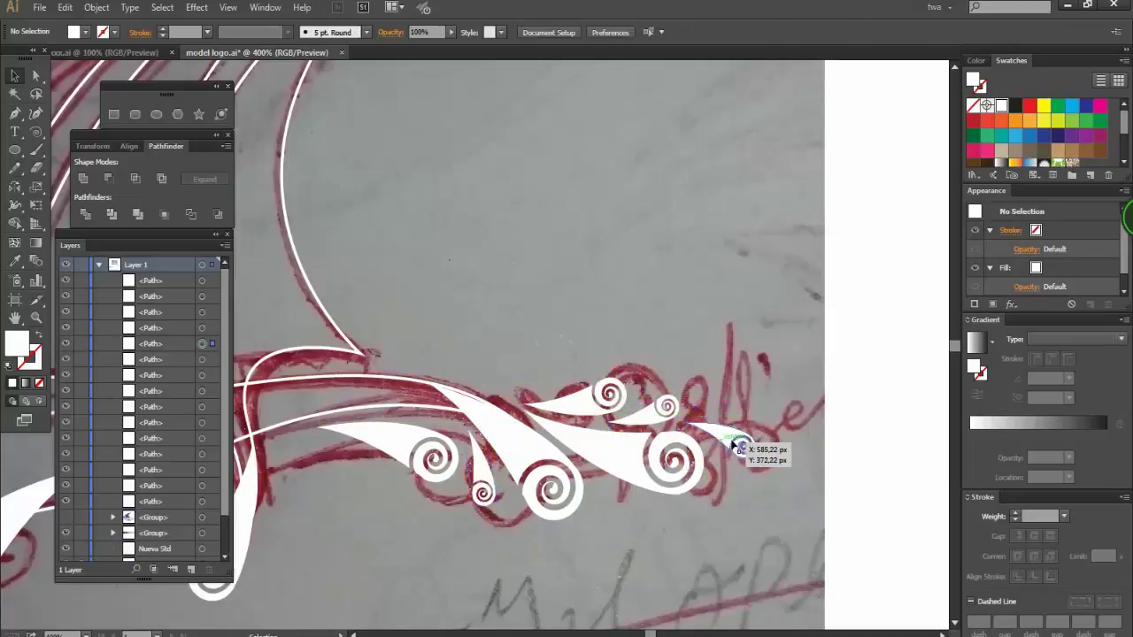
pyautogui.click(739, 449)
pyautogui.click(745, 519)
pyautogui.scroll(-3, 745, 519)
pyautogui.scroll(-1, 745, 519)
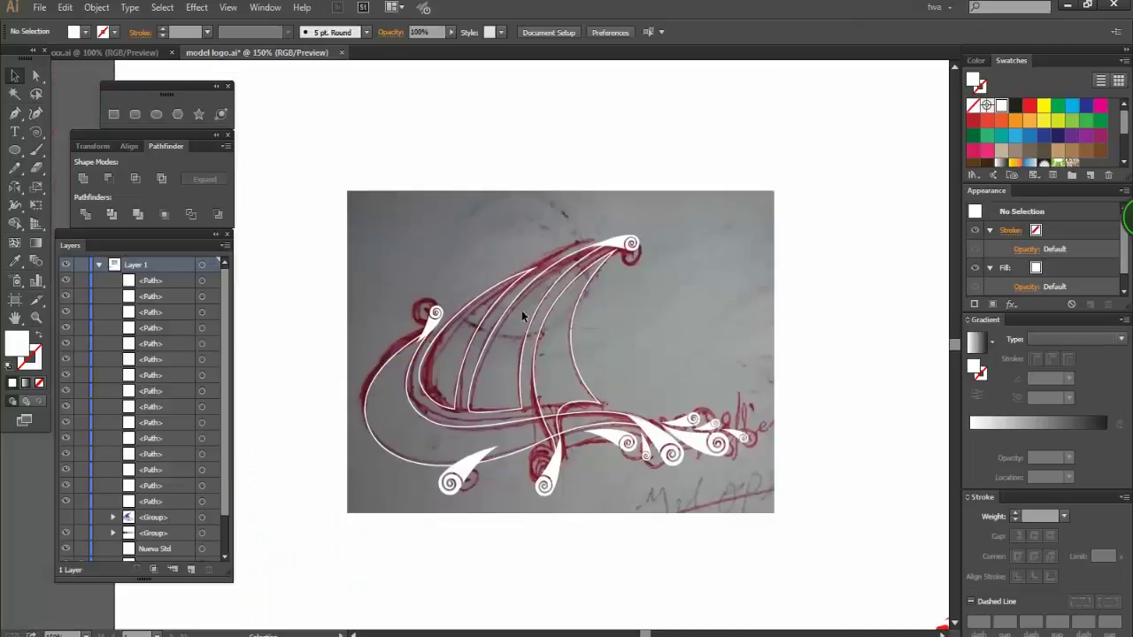
# Swap fill and stroke on the outlined sails and hull so they become solid white shapes without outlines
pyautogui.click(39, 334)
pyautogui.click(573, 493)
pyautogui.click(390, 454)
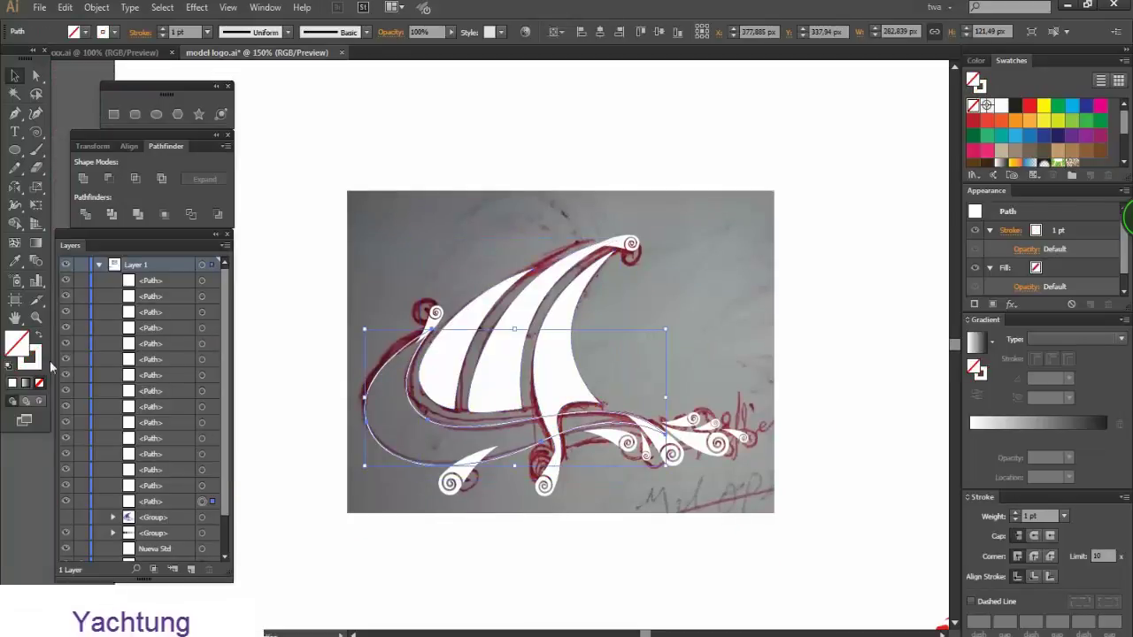
pyautogui.click(39, 334)
pyautogui.click(851, 412)
pyautogui.scroll(-1, 576, 392)
# Fill all the boat shapes with black and hide the reference sketch
pyautogui.moveTo(340, 172); pyautogui.dragTo(792, 492)
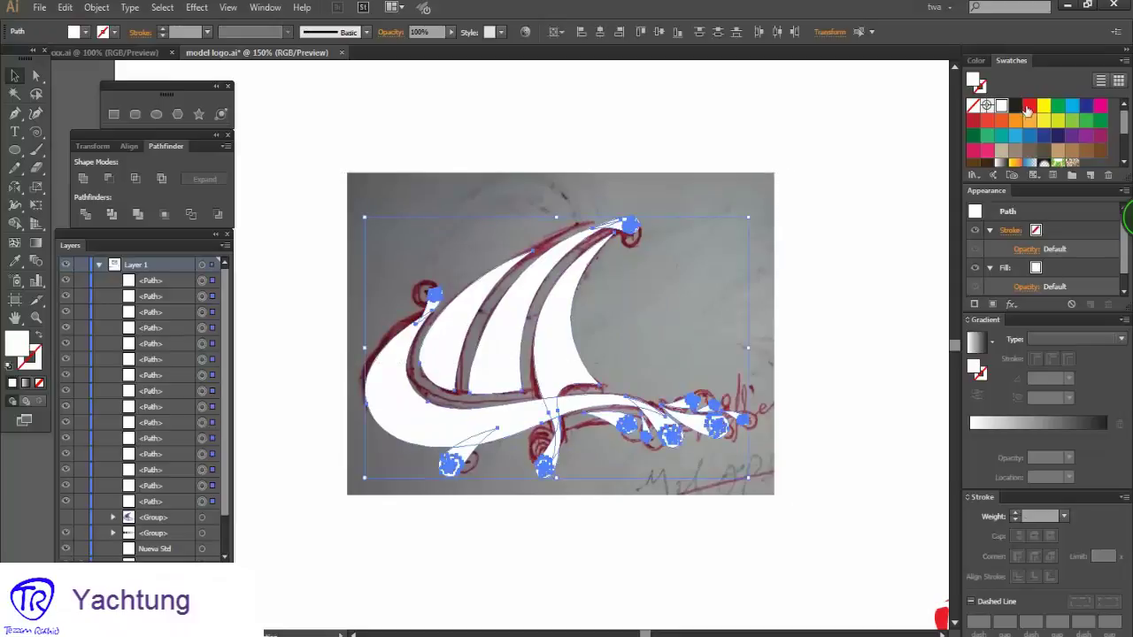
pyautogui.click(1016, 106)
pyautogui.scroll(-2, 80, 384)
pyautogui.click(66, 523)
pyautogui.scroll(-2, 647, 470)
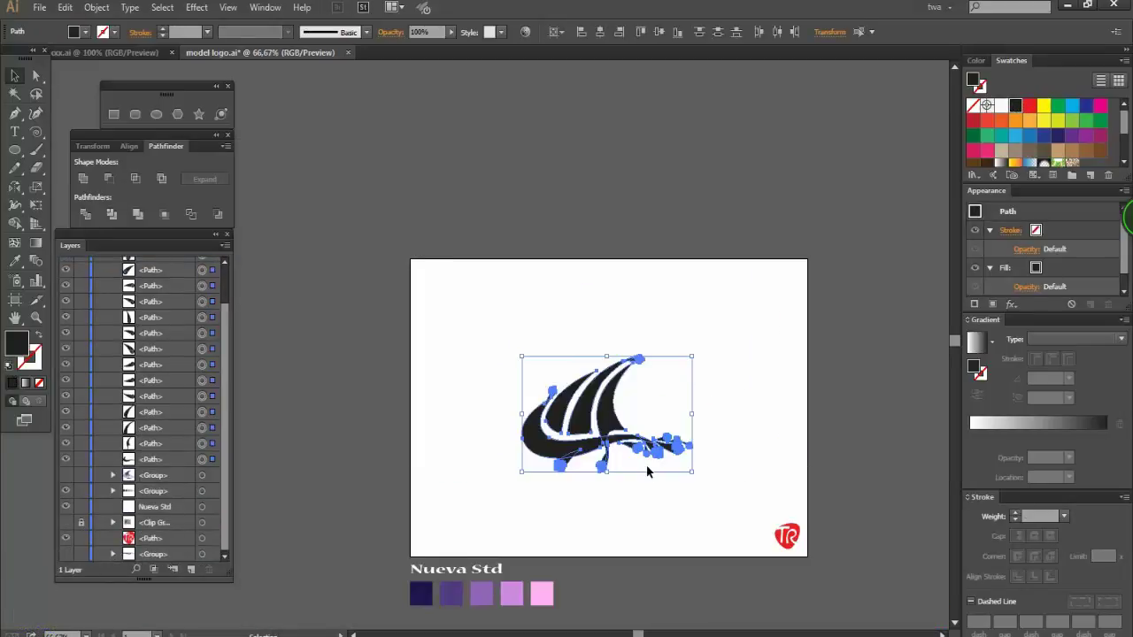
# Unite the hull with the spiral ornament below it and with the spiral ornament at the prow
pyautogui.scroll(-2, 647, 470)
pyautogui.scroll(2, 635, 395)
pyautogui.click(634, 395)
pyautogui.click(83, 179)
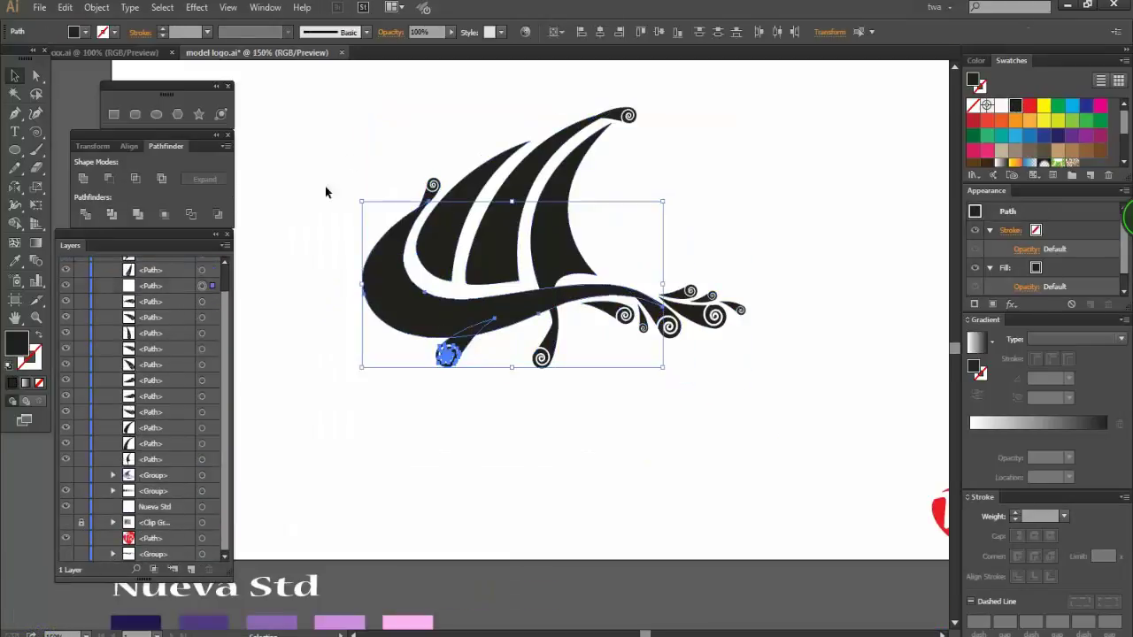
pyautogui.click(403, 167)
pyautogui.scroll(3, 402, 167)
pyautogui.moveTo(422, 212); pyautogui.dragTo(460, 288)
pyautogui.click(84, 179)
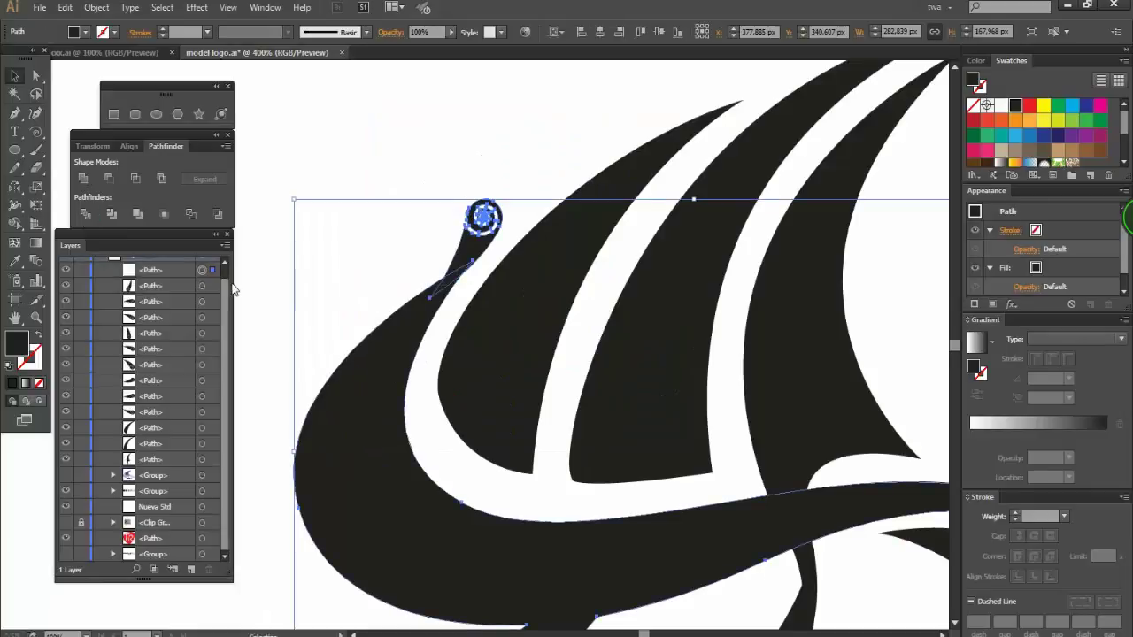
# Unite the middle sail with the spiral ornament at its tip
pyautogui.scroll(1, 868, 142)
pyautogui.hscroll(1, 864, 147)
pyautogui.scroll(2, 872, 168)
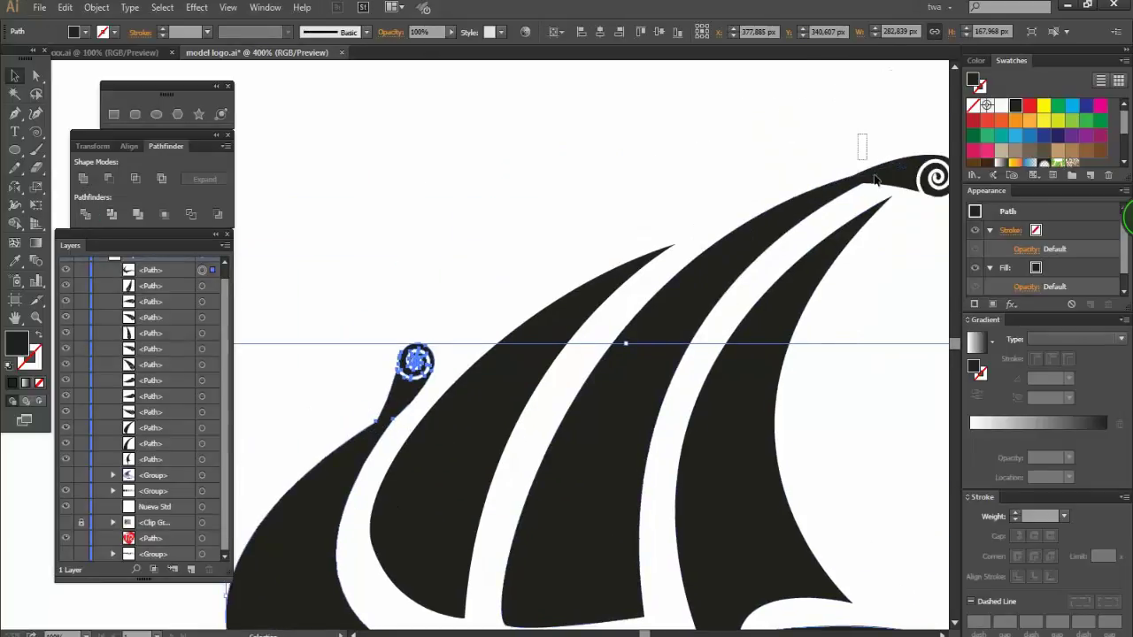
pyautogui.click(870, 196)
pyautogui.scroll(-3, 559, 359)
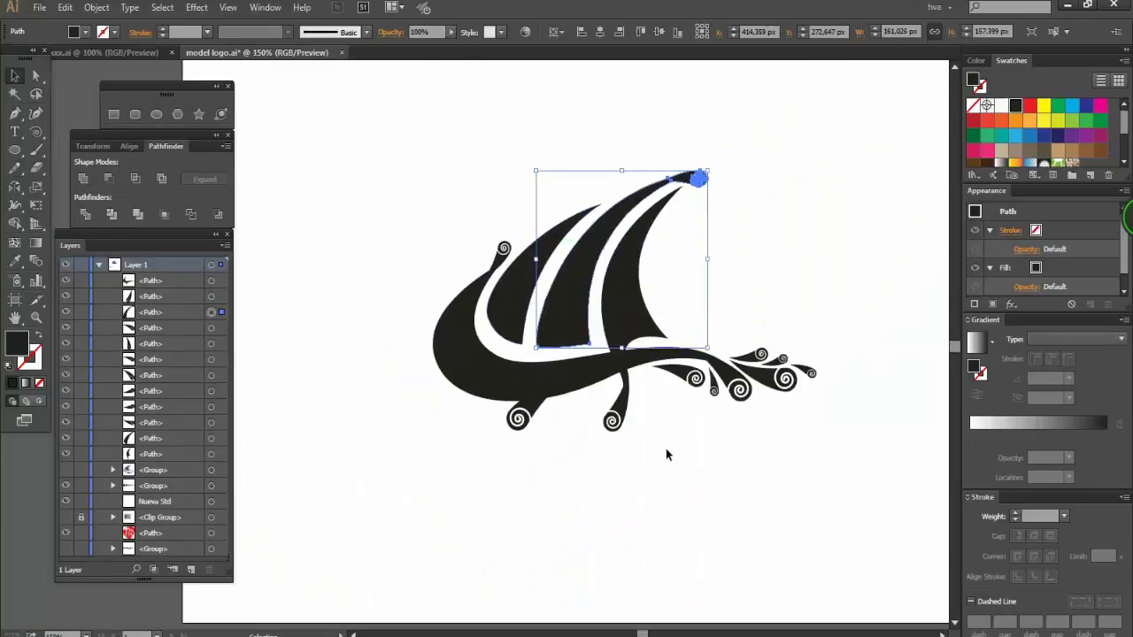
# Unite the rightmost sail and mast shape with the spiral ornament at the mast's lower end
pyautogui.scroll(3, 665, 448)
pyautogui.click(558, 311)
pyautogui.moveTo(551, 232); pyautogui.dragTo(551, 243)
pyautogui.moveTo(605, 269); pyautogui.dragTo(467, 312)
pyautogui.hotkey('ctrl', '4')
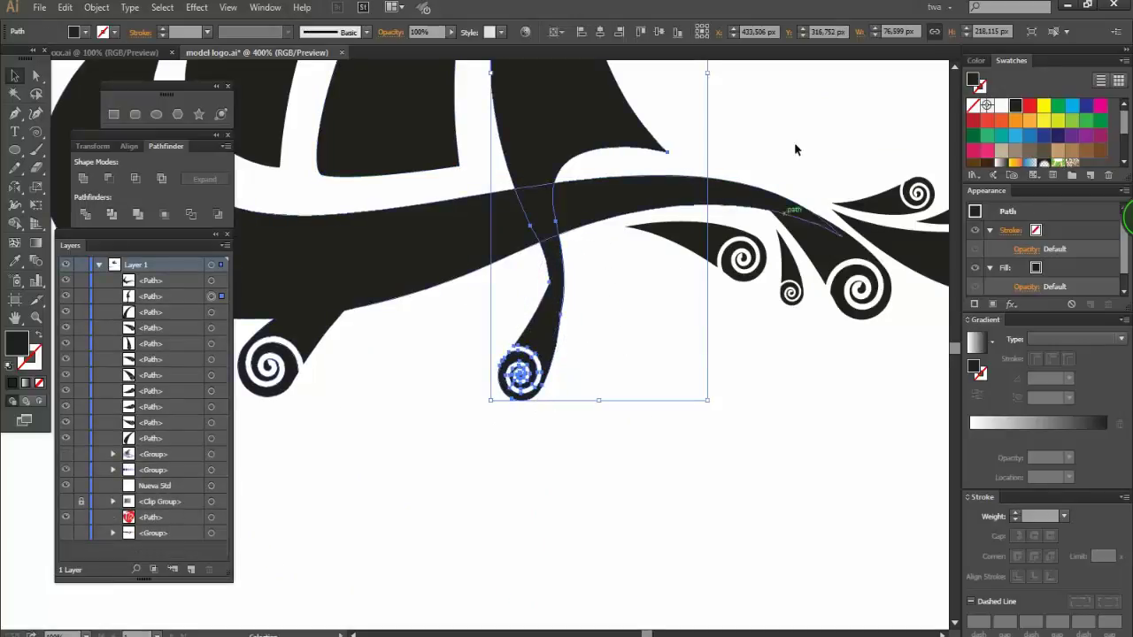
# Unite the hull with the large spiral ornament on its stern end
pyautogui.moveTo(769, 144); pyautogui.dragTo(788, 215)
pyautogui.scroll(-3, 797, 399)
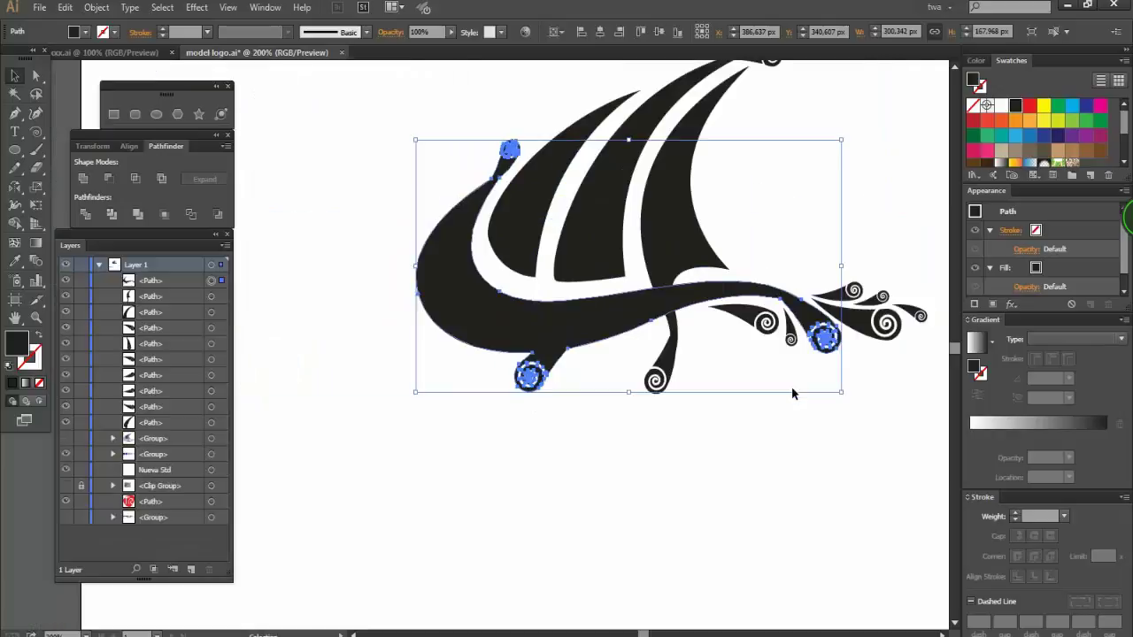
pyautogui.click(802, 411)
# Round the hull's corners where it joins the prow ornament and the ornament underneath
pyautogui.scroll(2, 604, 186)
pyautogui.click(534, 287)
pyautogui.press('a')
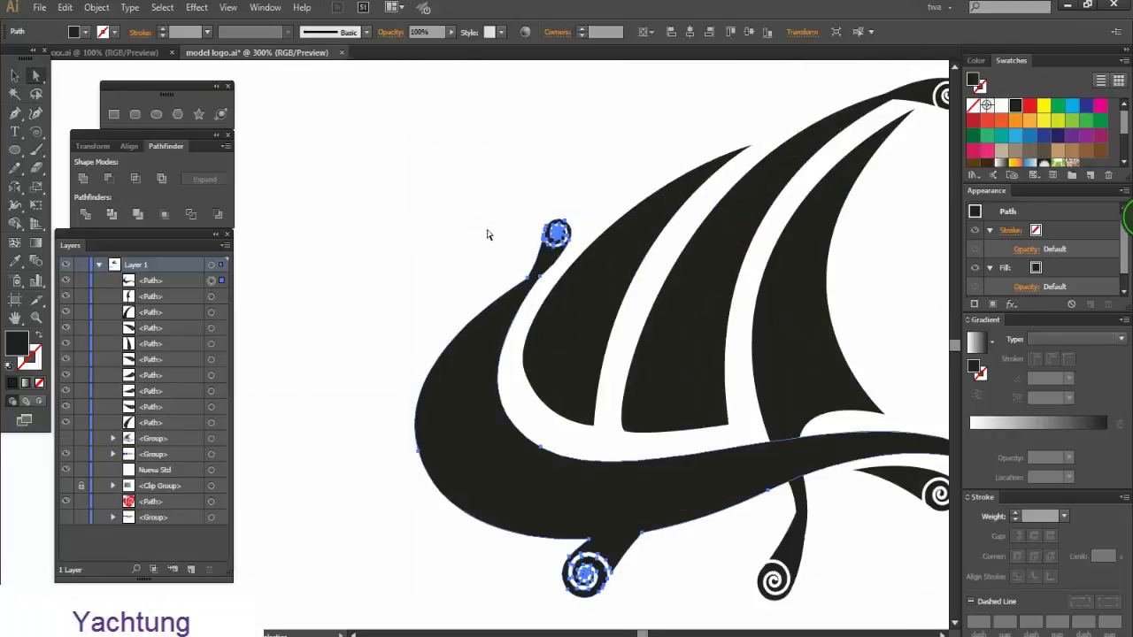
pyautogui.click(526, 278)
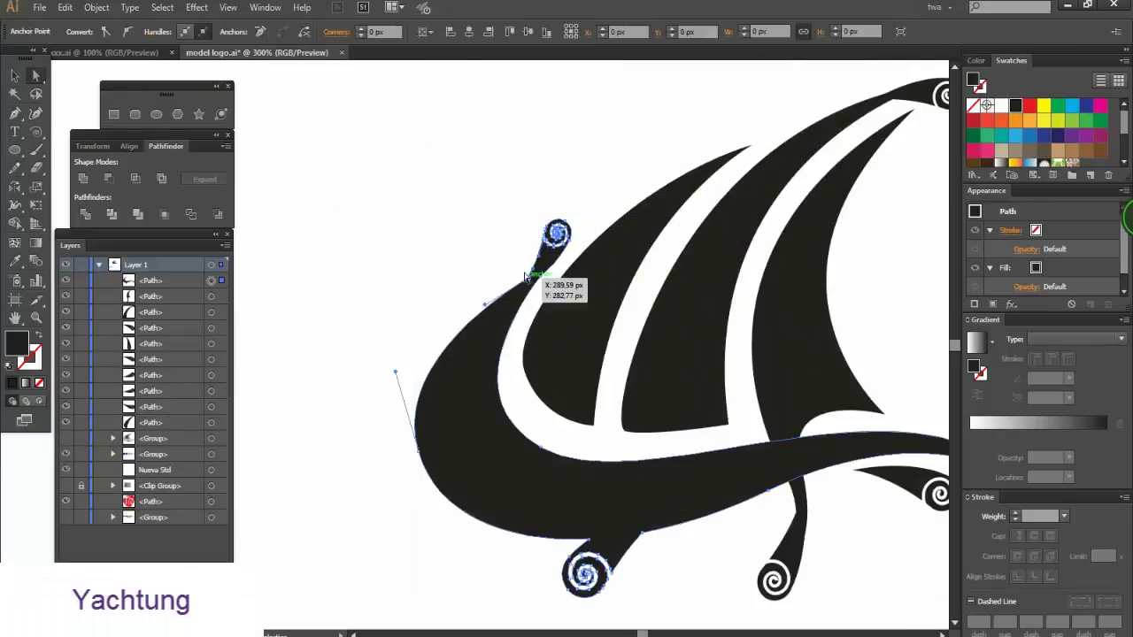
pyautogui.click(643, 535)
pyautogui.click(690, 566)
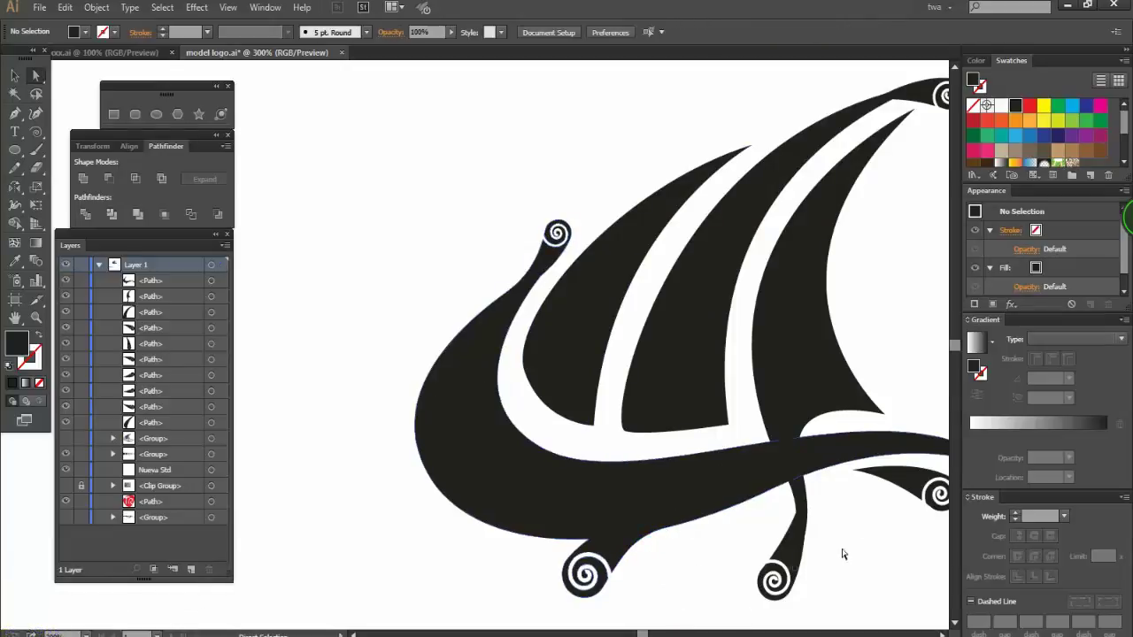
# Smooth the mast's lower stem by rounding its sharp corners above the spiral ornament
pyautogui.scroll(2, 845, 553)
pyautogui.click(732, 489)
pyautogui.click(708, 487)
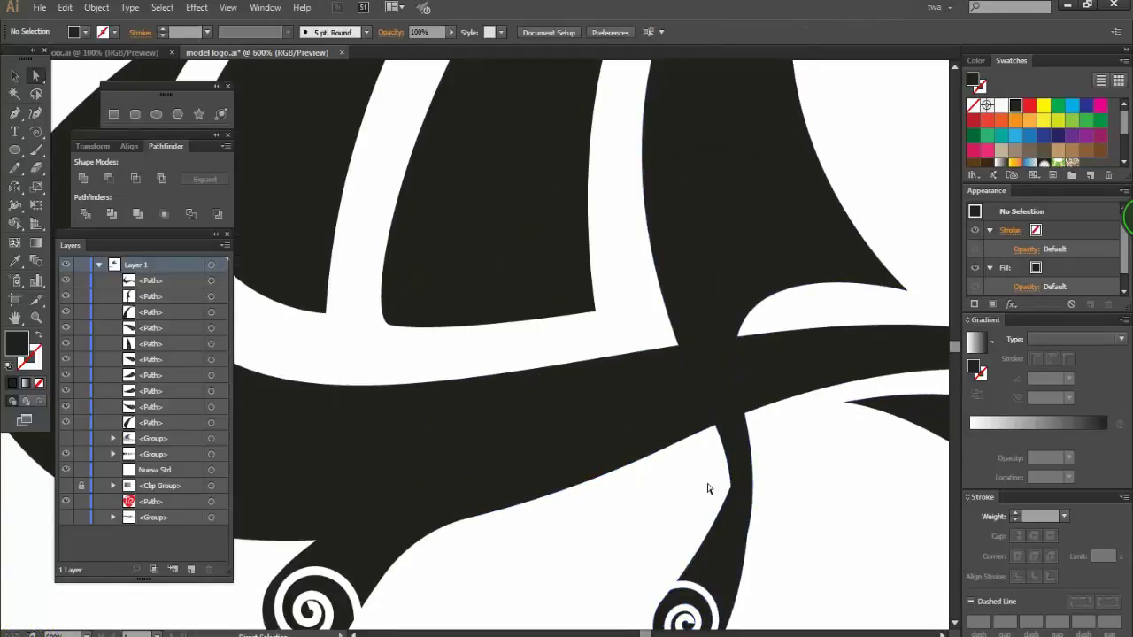
pyautogui.click(732, 489)
pyautogui.scroll(-1, 731, 496)
pyautogui.scroll(1, 731, 496)
pyautogui.scroll(-2, 727, 453)
pyautogui.click(694, 422)
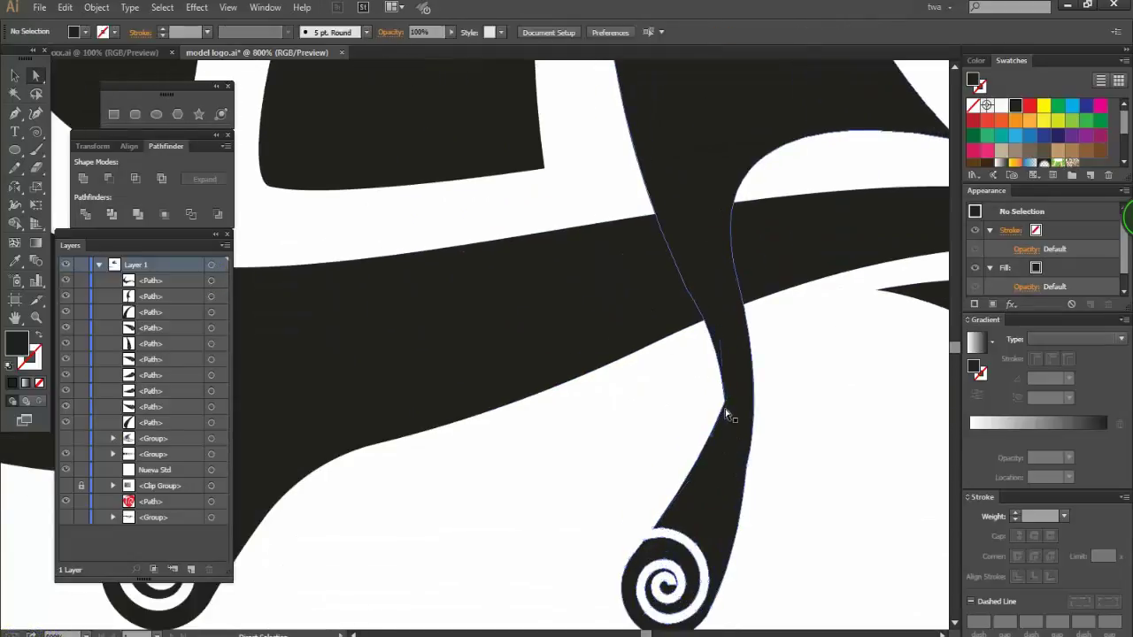
pyautogui.moveTo(701, 380); pyautogui.dragTo(757, 477)
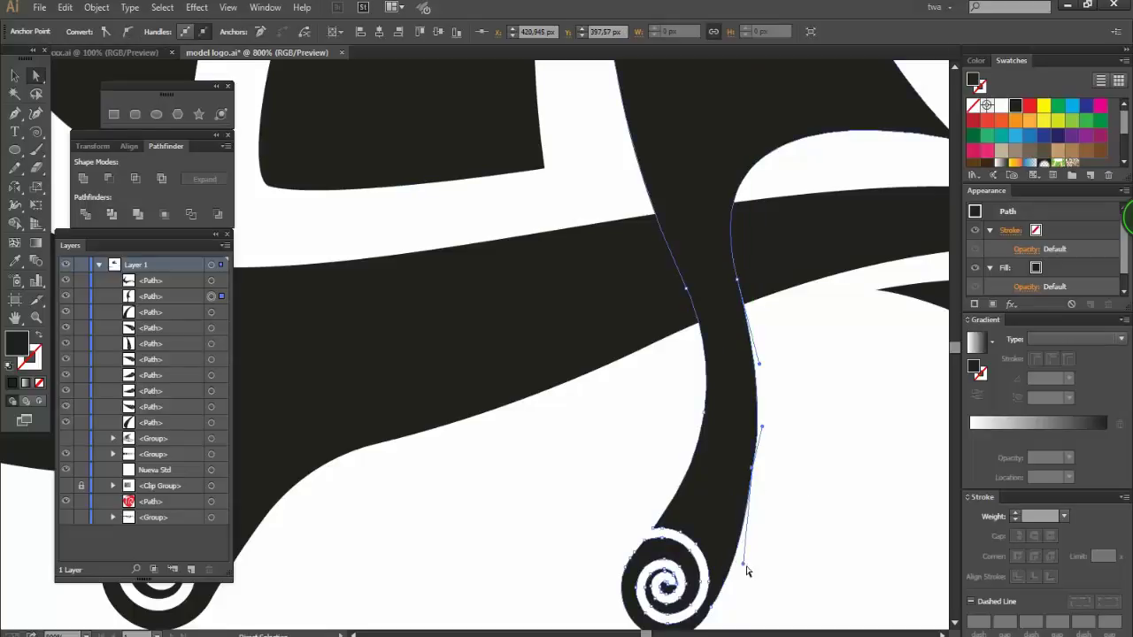
pyautogui.click(794, 509)
pyautogui.scroll(-3, 792, 509)
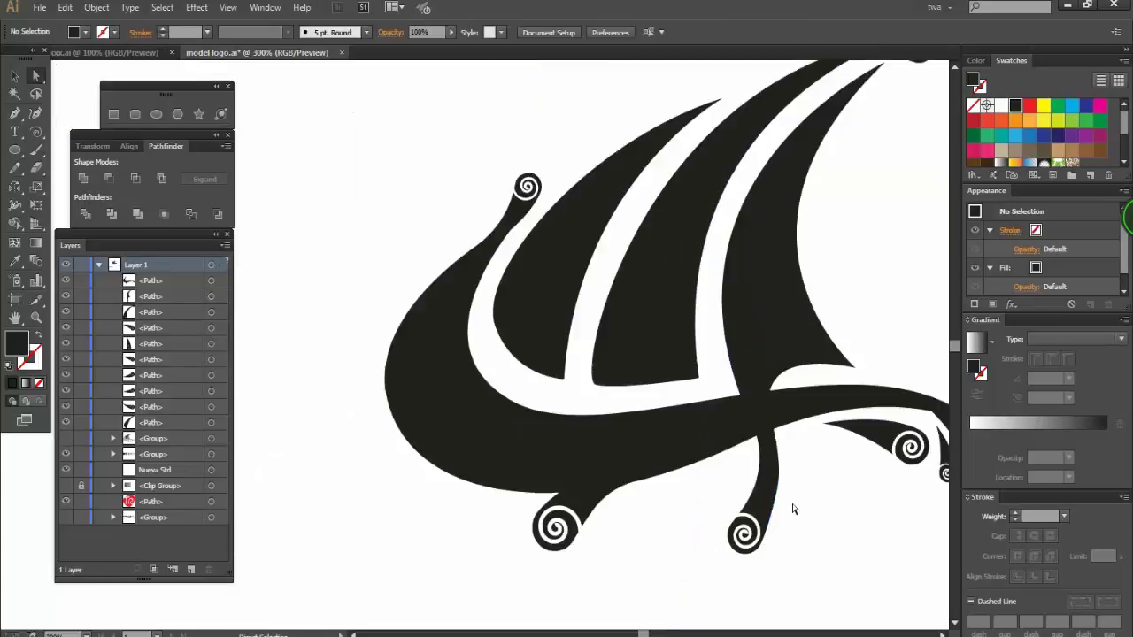
# Round the corners where the middle sail joins its tip ornament
pyautogui.scroll(3, 777, 310)
pyautogui.hscroll(2, 769, 223)
pyautogui.scroll(3, 762, 220)
pyautogui.click(741, 250)
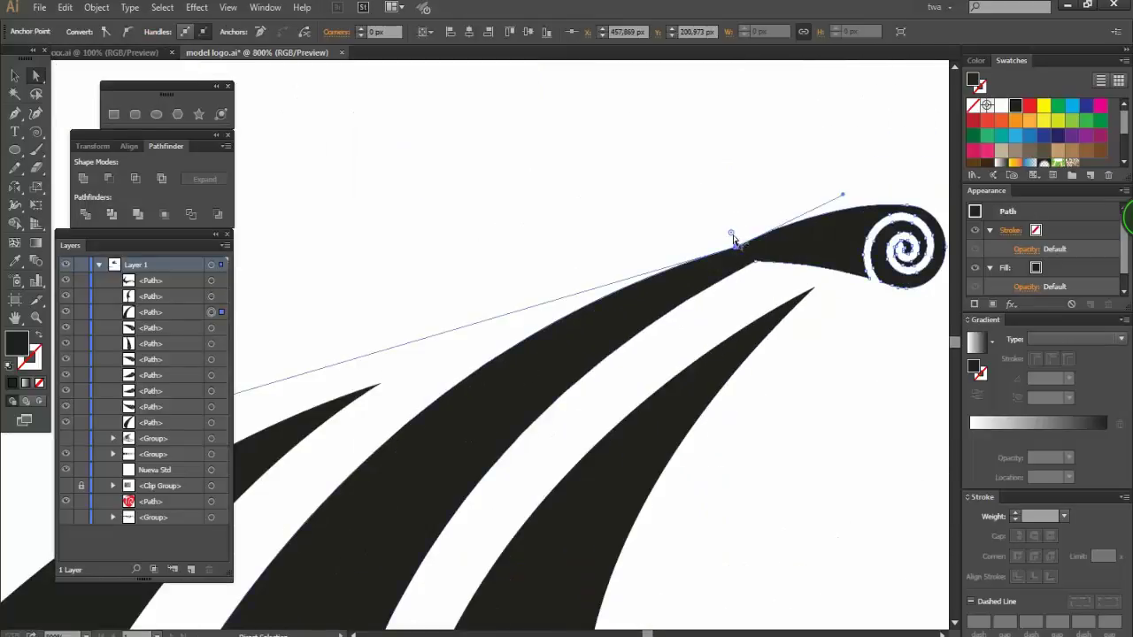
pyautogui.moveTo(759, 263); pyautogui.dragTo(796, 490)
pyautogui.click(792, 455)
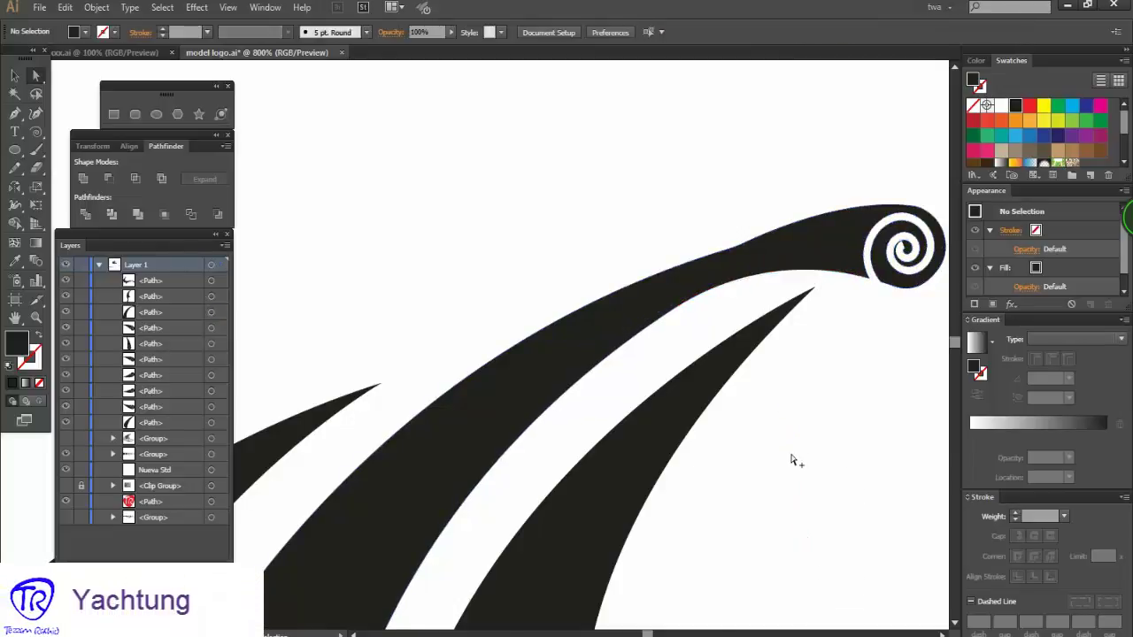
# Round the corner under the stern where the hull meets its spiral ornament with a radius of about 38 px
pyautogui.scroll(-8, 790, 455)
pyautogui.scroll(3, 878, 499)
pyautogui.click(788, 488)
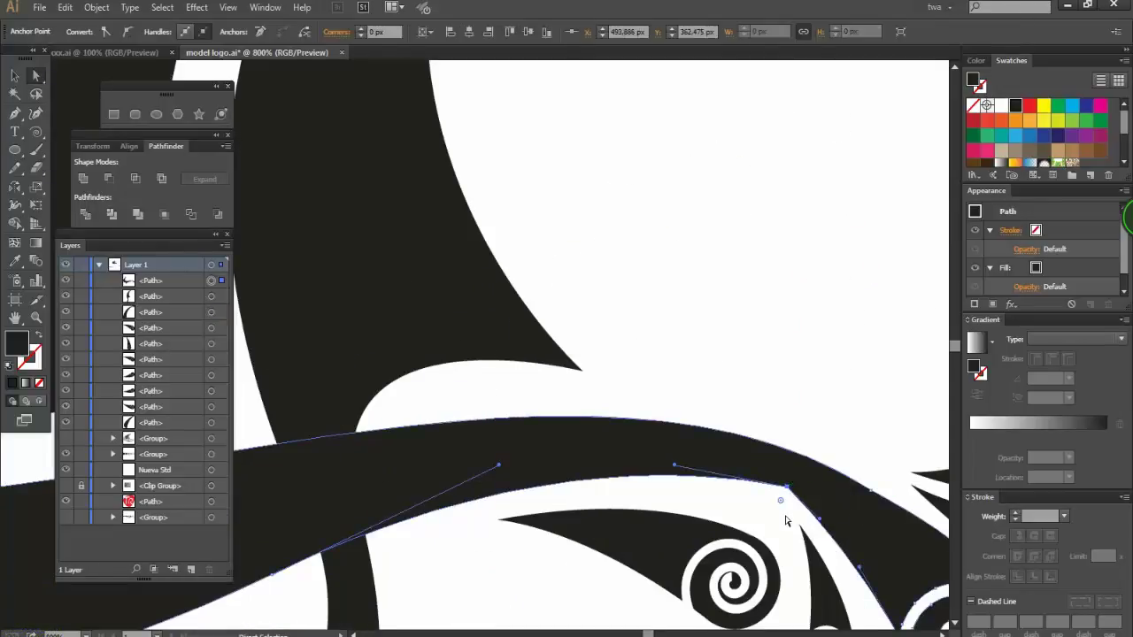
pyautogui.scroll(-3, 781, 459)
pyautogui.click(725, 455)
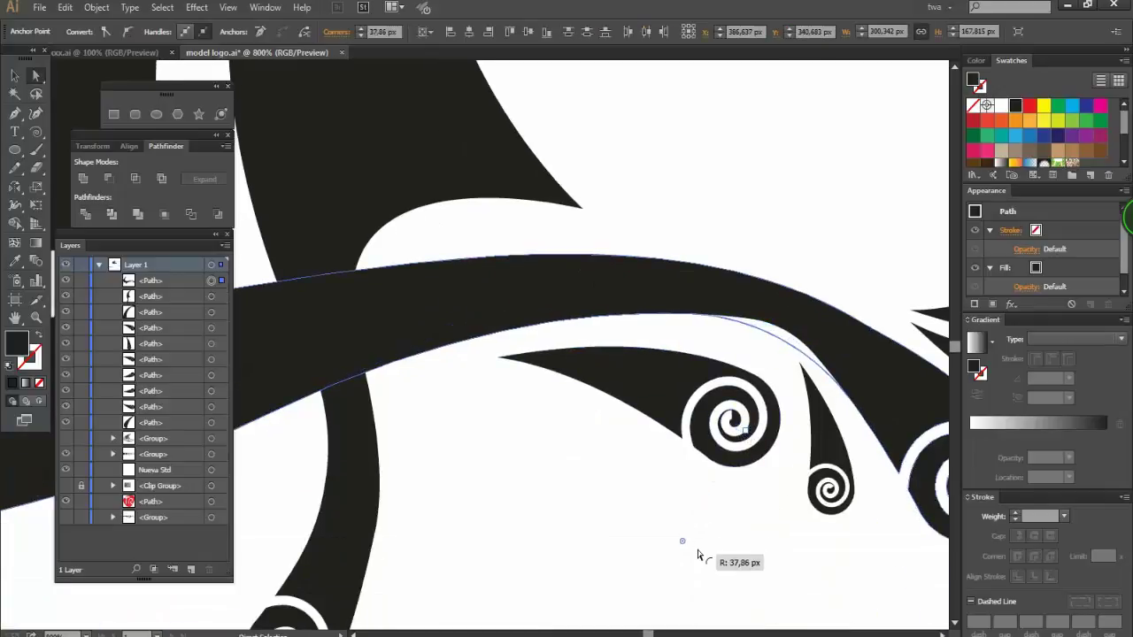
pyautogui.click(705, 517)
# Nudge the leftmost sail slightly downward
pyautogui.scroll(-6, 718, 461)
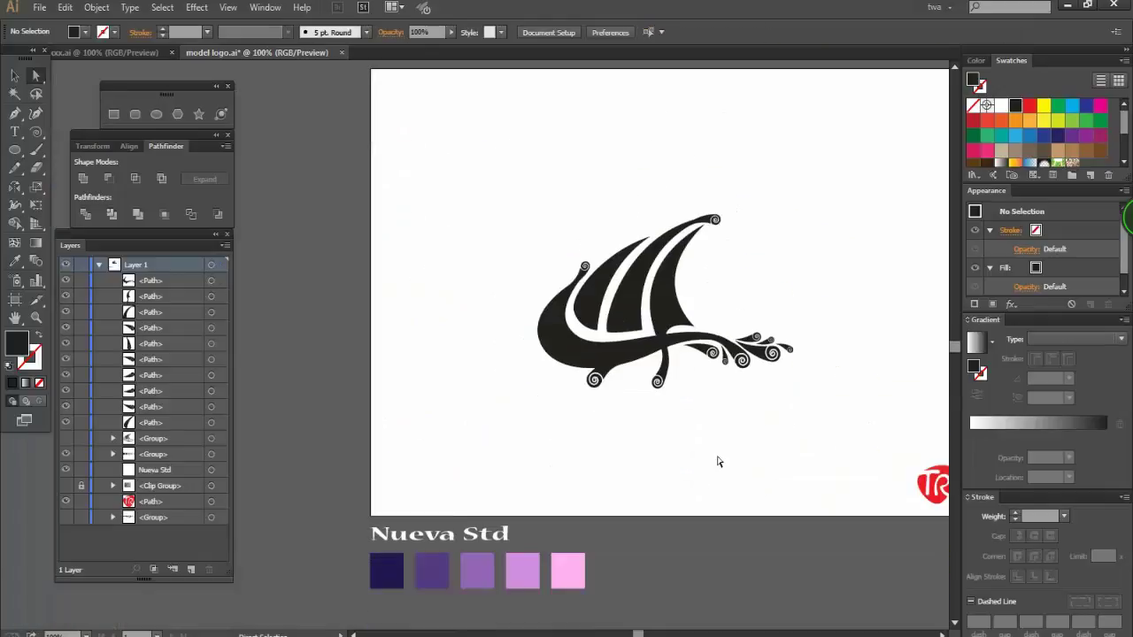
pyautogui.scroll(2, 671, 316)
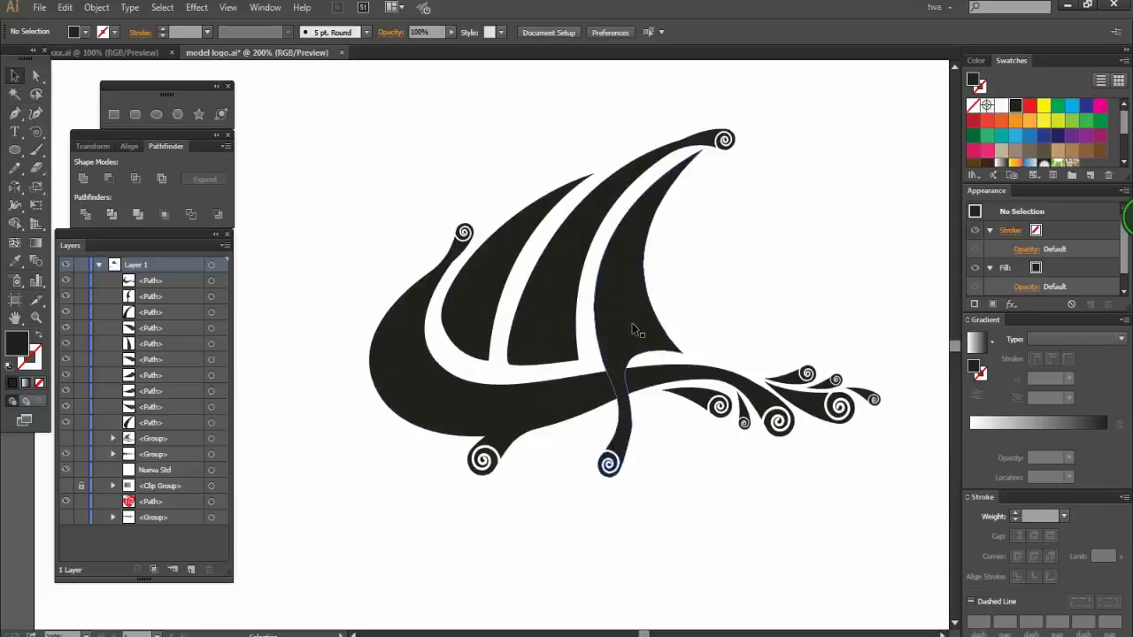
pyautogui.click(633, 326)
pyautogui.click(512, 231)
pyautogui.press('Down')
pyautogui.press('Down')
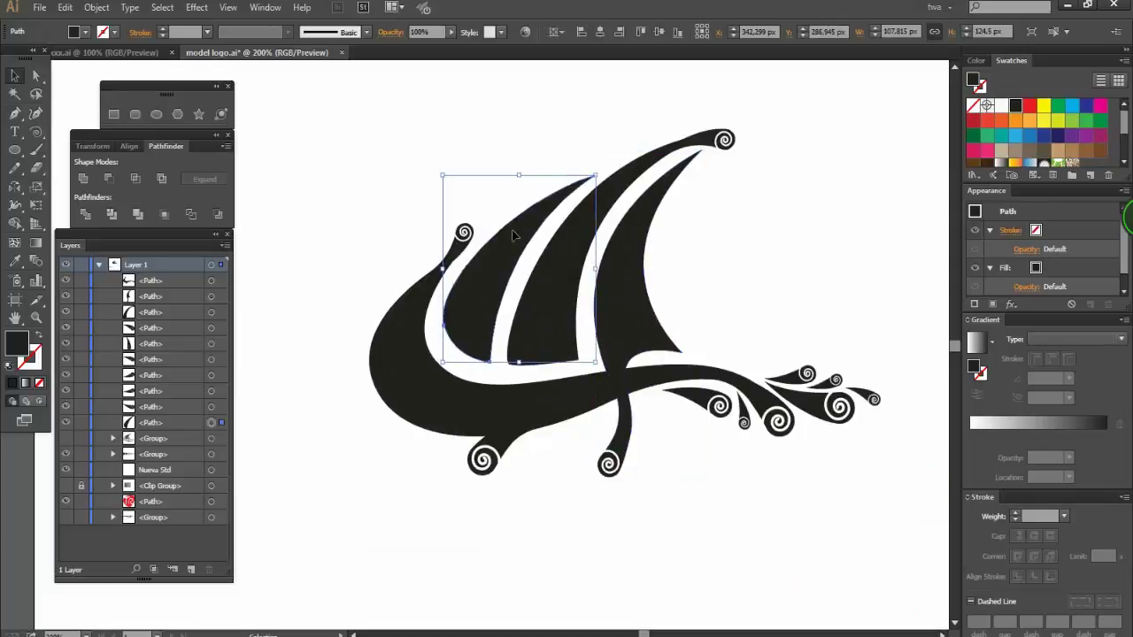
pyautogui.click(788, 242)
# Colour the left sail navy, the middle sail dark purple and the right sail medium purple from the palette squares
pyautogui.scroll(-3, 789, 242)
pyautogui.scroll(-2, 789, 243)
pyautogui.scroll(1, 789, 243)
pyautogui.click(689, 224)
pyautogui.press('i')
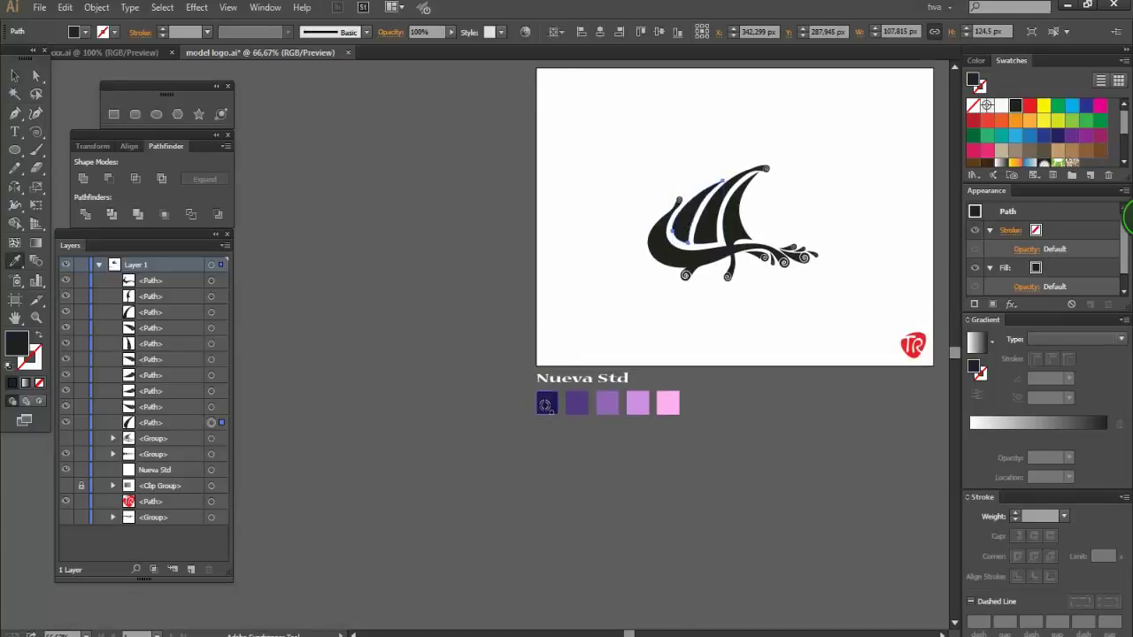
pyautogui.keyDown('ctrl'); pyautogui.click(711, 240); pyautogui.keyUp('ctrl')
pyautogui.click(577, 403)
pyautogui.keyDown('ctrl'); pyautogui.click(742, 236); pyautogui.keyUp('ctrl')
pyautogui.click(607, 403)
# Colour the hull light purple and the teardrop beneath the stern dark purple from the palette squares
pyautogui.keyDown('ctrl'); pyautogui.click(801, 357); pyautogui.keyUp('ctrl')
pyautogui.keyDown('ctrl'); pyautogui.click(680, 258); pyautogui.keyUp('ctrl')
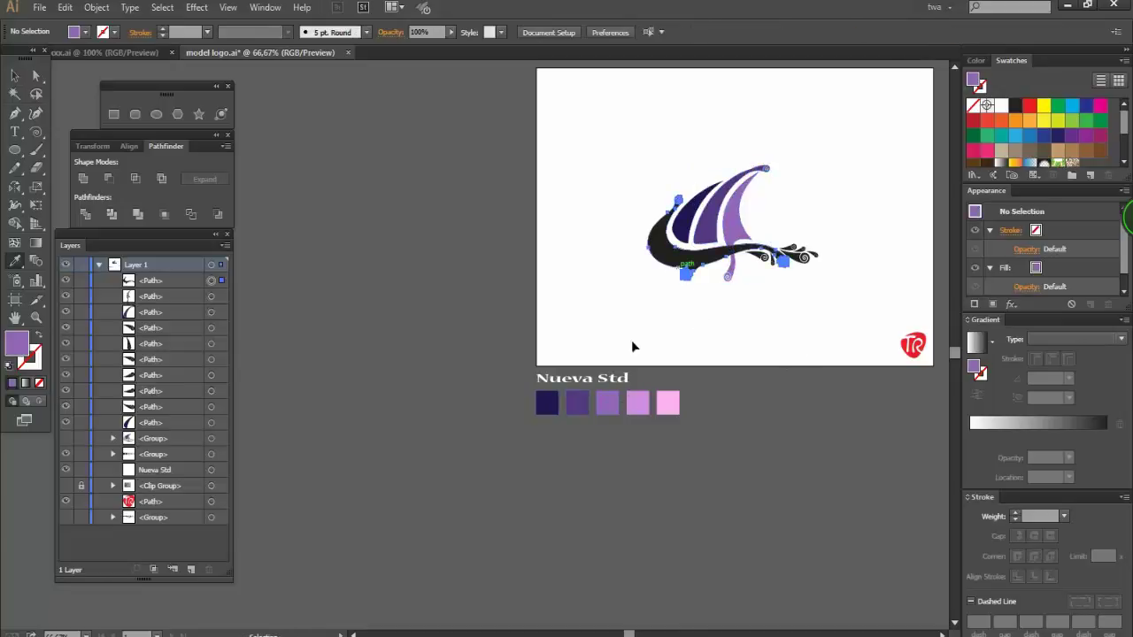
pyautogui.click(638, 403)
pyautogui.keyDown('ctrl'); pyautogui.click(782, 330); pyautogui.keyUp('ctrl')
pyautogui.keyDown('ctrl'); pyautogui.click(777, 259); pyautogui.keyUp('ctrl')
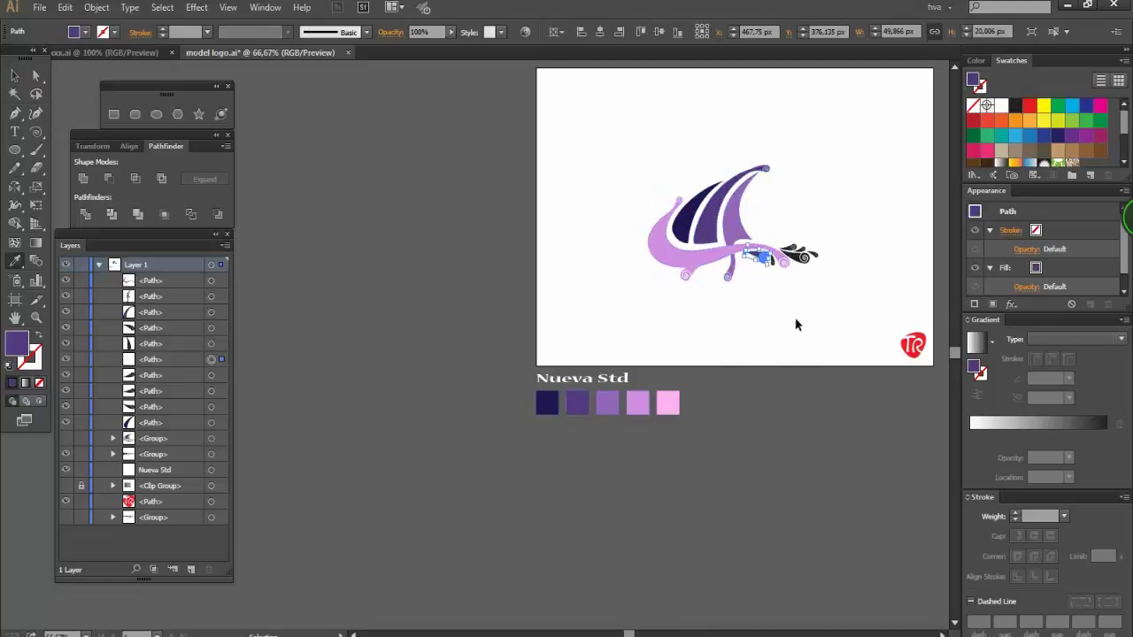
# Colour the large teardrop behind the stern medium purple and the teardrop above it dark purple
pyautogui.scroll(4, 799, 240)
pyautogui.click(700, 306)
pyautogui.keyDown('ctrl'); pyautogui.click(797, 333); pyautogui.keyUp('ctrl')
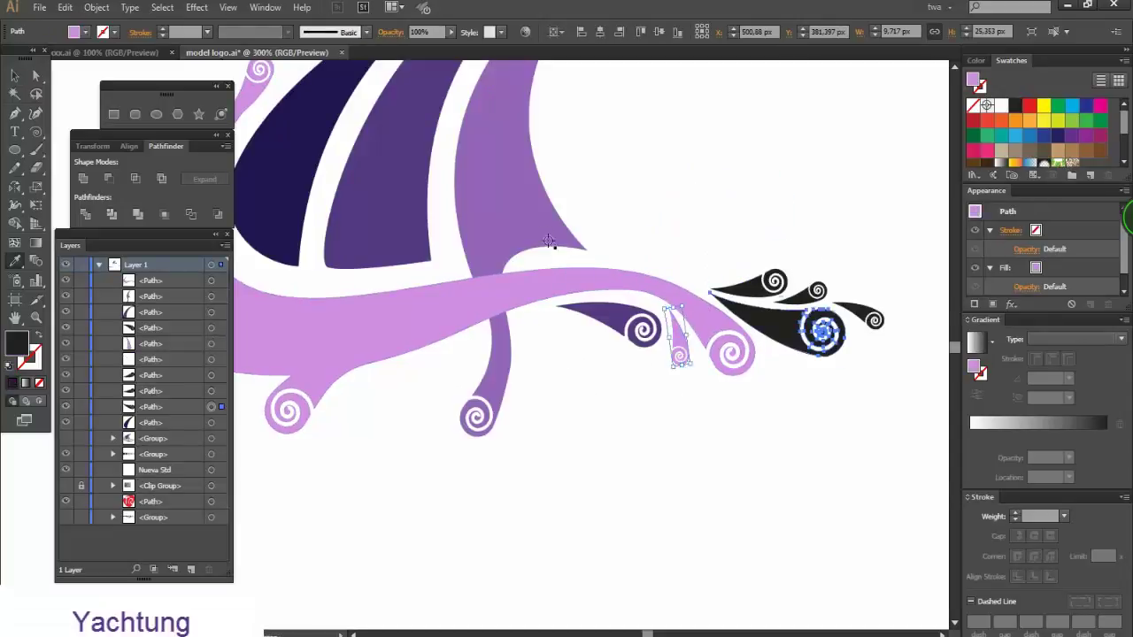
pyautogui.click(554, 240)
pyautogui.keyDown('ctrl'); pyautogui.click(708, 225); pyautogui.keyUp('ctrl')
pyautogui.keyDown('ctrl'); pyautogui.click(764, 283); pyautogui.keyUp('ctrl')
pyautogui.click(613, 317)
# Colour the small teardrop beneath the stern dark purple and the larger teardrop beside it navy
pyautogui.keyDown('ctrl'); pyautogui.click(832, 219); pyautogui.keyUp('ctrl')
pyautogui.keyDown('ctrl'); pyautogui.click(684, 342); pyautogui.keyUp('ctrl')
pyautogui.click(422, 250)
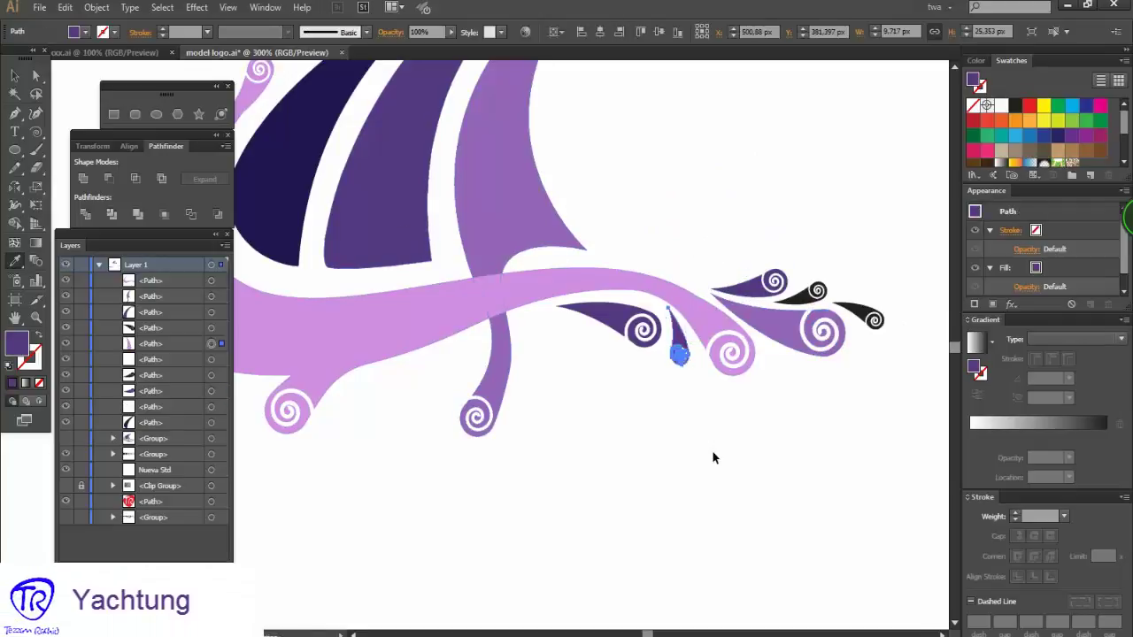
pyautogui.keyDown('ctrl'); pyautogui.click(714, 453); pyautogui.keyUp('ctrl')
pyautogui.keyDown('ctrl'); pyautogui.click(611, 320); pyautogui.keyUp('ctrl')
pyautogui.click(288, 244)
# Colour the small black teardrop above the large trailing spiral light purple and the rearmost teardrop dark purple
pyautogui.keyDown('ctrl'); pyautogui.click(633, 423); pyautogui.keyUp('ctrl')
pyautogui.keyDown('ctrl'); pyautogui.click(816, 298); pyautogui.keyUp('ctrl')
pyautogui.click(708, 311)
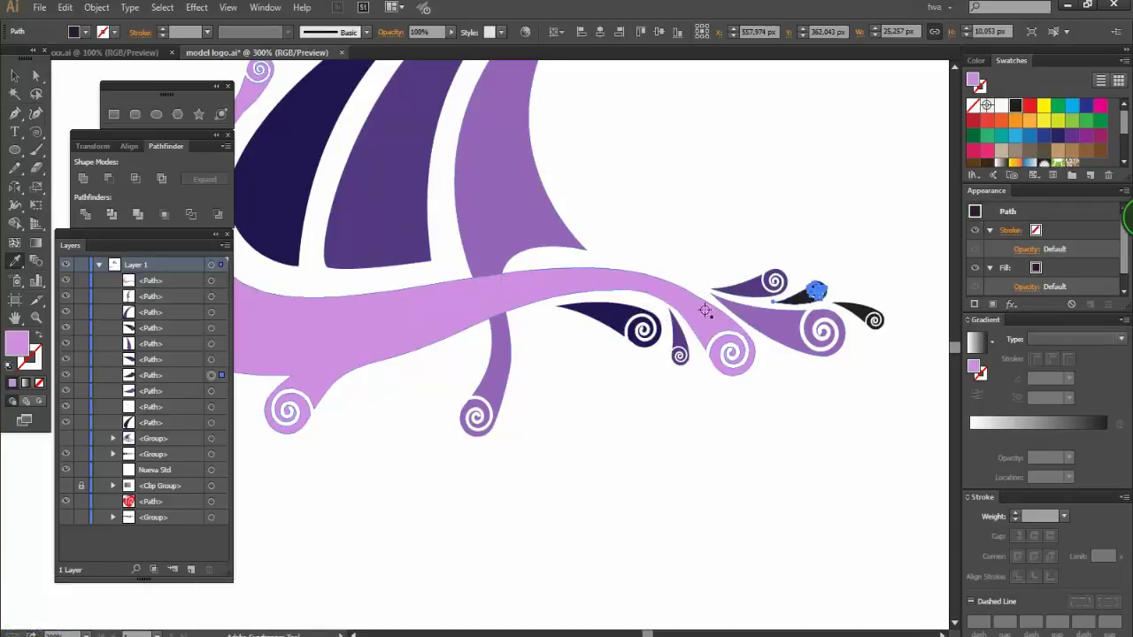
pyautogui.keyDown('ctrl'); pyautogui.click(771, 407); pyautogui.keyUp('ctrl')
pyautogui.keyDown('ctrl'); pyautogui.click(872, 320); pyautogui.keyUp('ctrl')
pyautogui.click(412, 241)
pyautogui.click(809, 475)
pyautogui.scroll(-2, 809, 475)
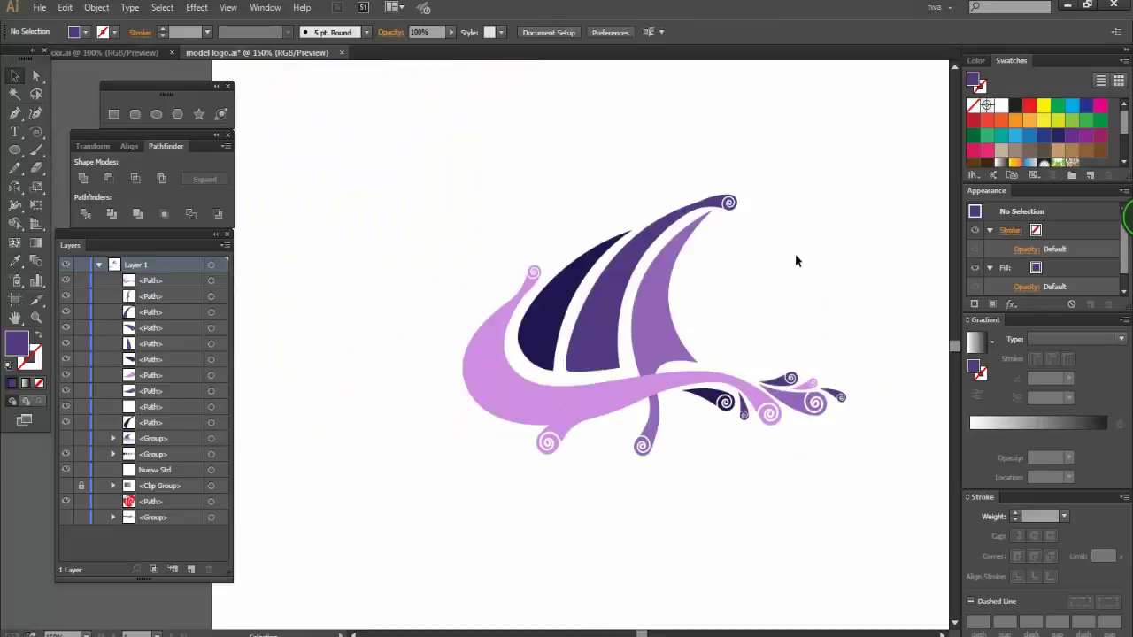
# Group all the coloured boat shapes and deselect them
pyautogui.scroll(-2, 796, 260)
pyautogui.moveTo(791, 375); pyautogui.dragTo(791, 375)
pyautogui.rightClick(687, 277)
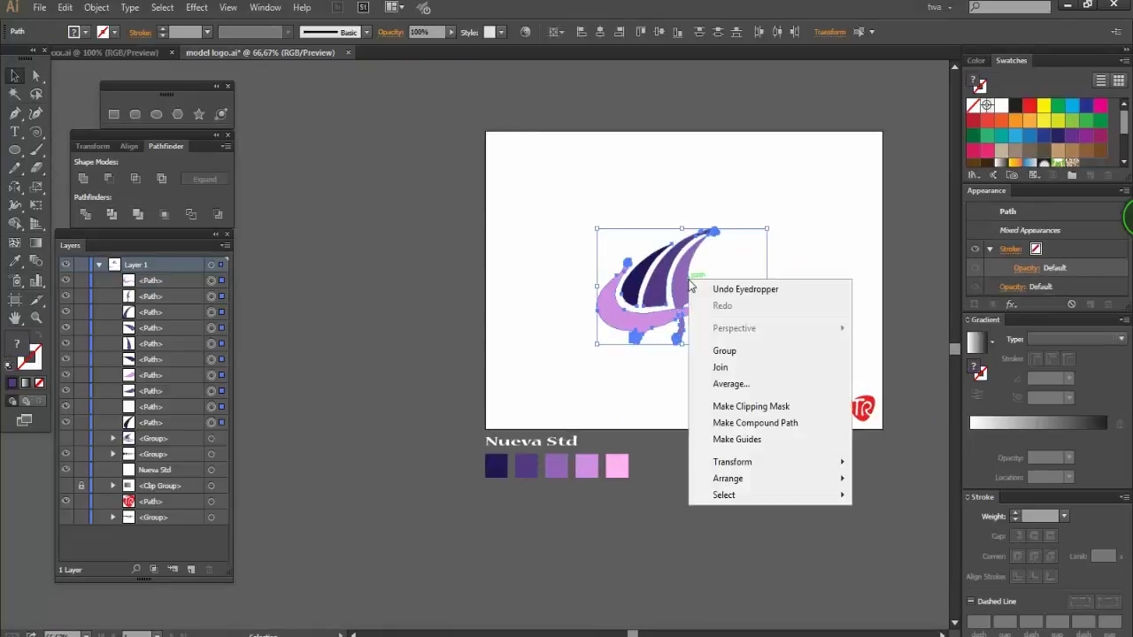
pyautogui.click(715, 346)
pyautogui.hotkey('ctrl', 'shift', 'a')
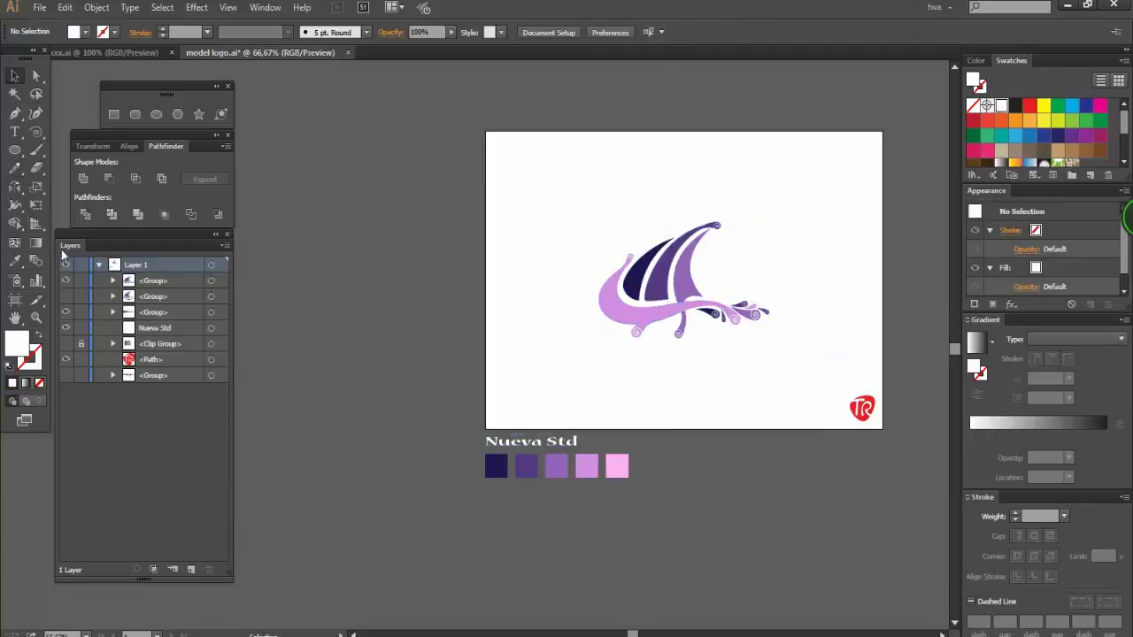
# Add the text "Yachtung" below the boat in Nueva Std Bold at 36 pt and colour it dark purple
pyautogui.press('t')
pyautogui.click(717, 451)
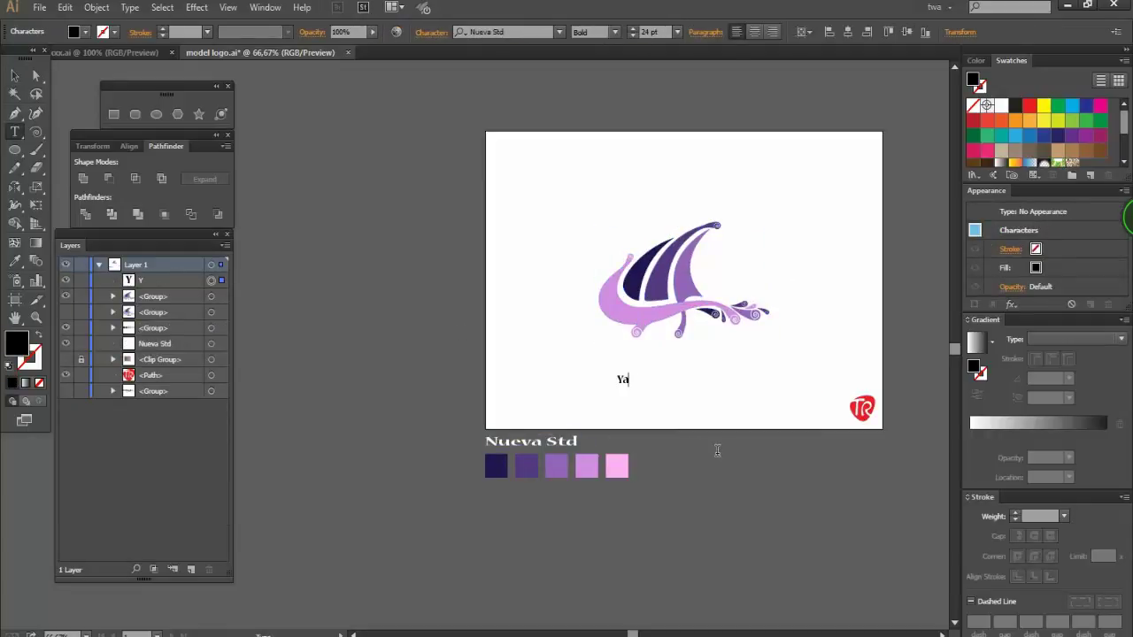
pyautogui.click(14, 77)
pyautogui.click(678, 32)
pyautogui.click(690, 251)
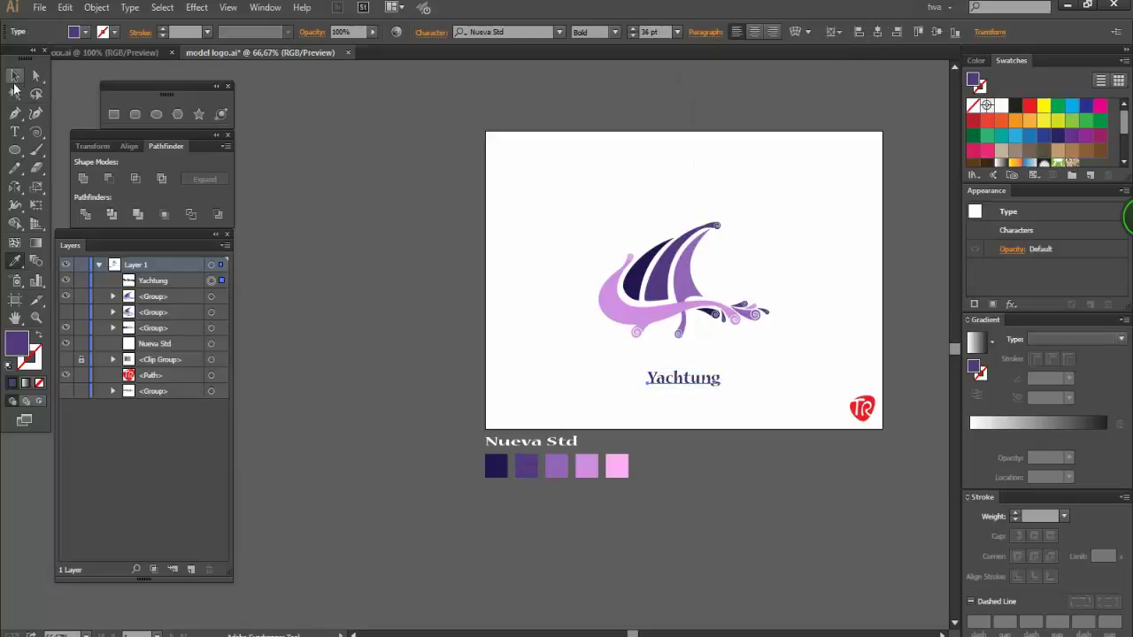
# Move the Yachtung text up so that it sits close beneath the boat
pyautogui.click(806, 329)
pyautogui.scroll(2, 713, 365)
pyautogui.moveTo(667, 406); pyautogui.dragTo(669, 341)
pyautogui.scroll(3, 668, 342)
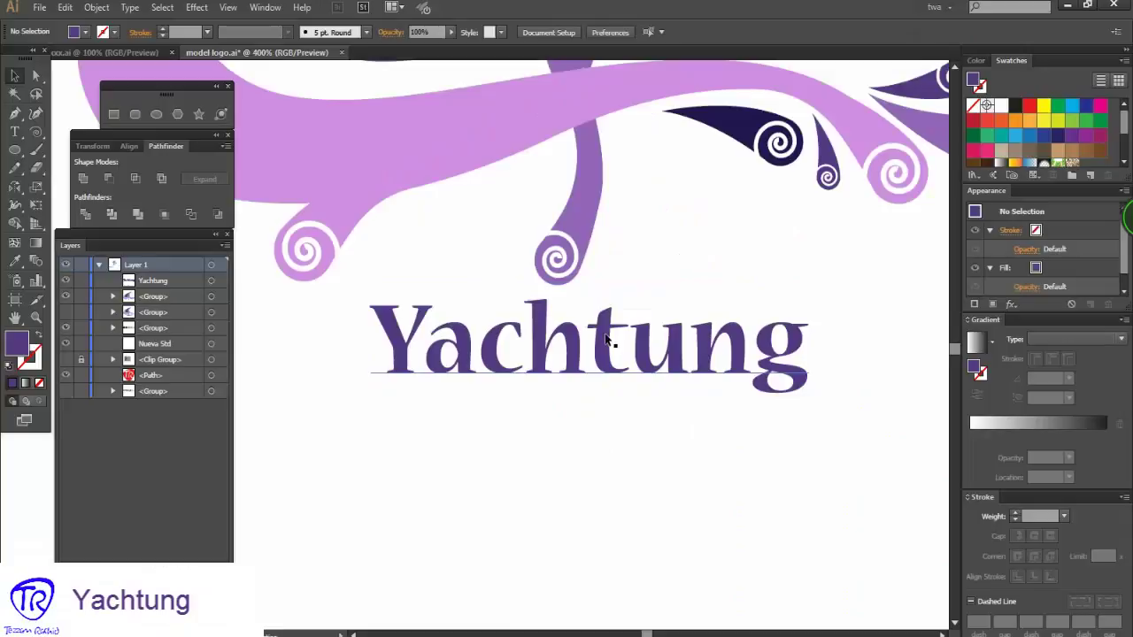
pyautogui.scroll(-3, 606, 340)
pyautogui.scroll(3, 673, 266)
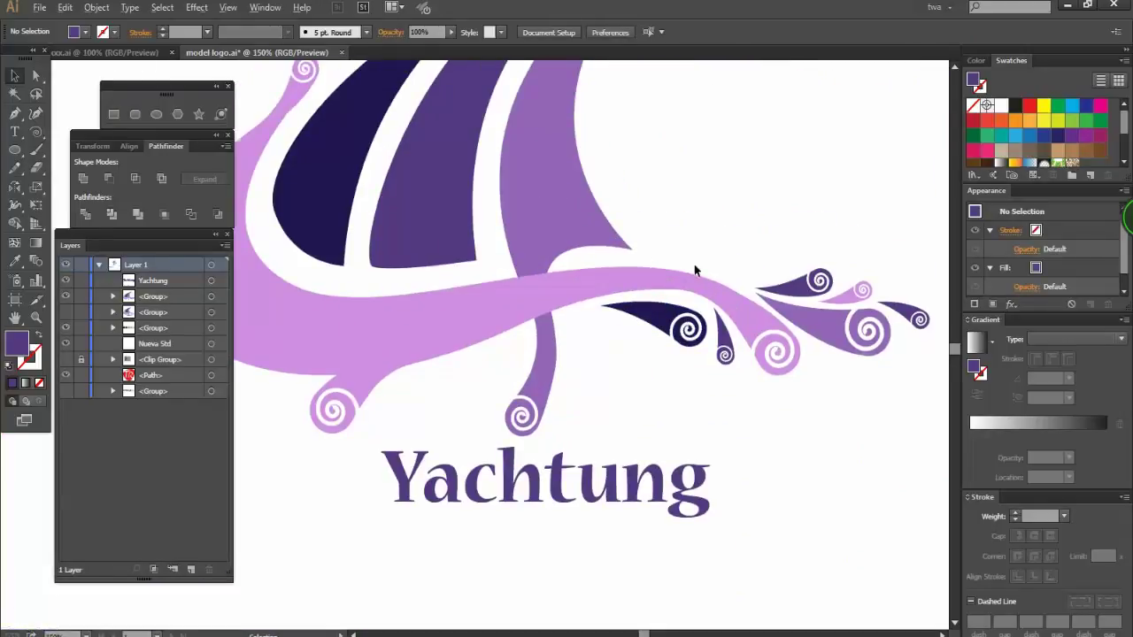
pyautogui.scroll(-2, 698, 269)
pyautogui.scroll(1, 767, 252)
# Ungroup the boat artwork into its separate shapes
pyautogui.click(755, 305)
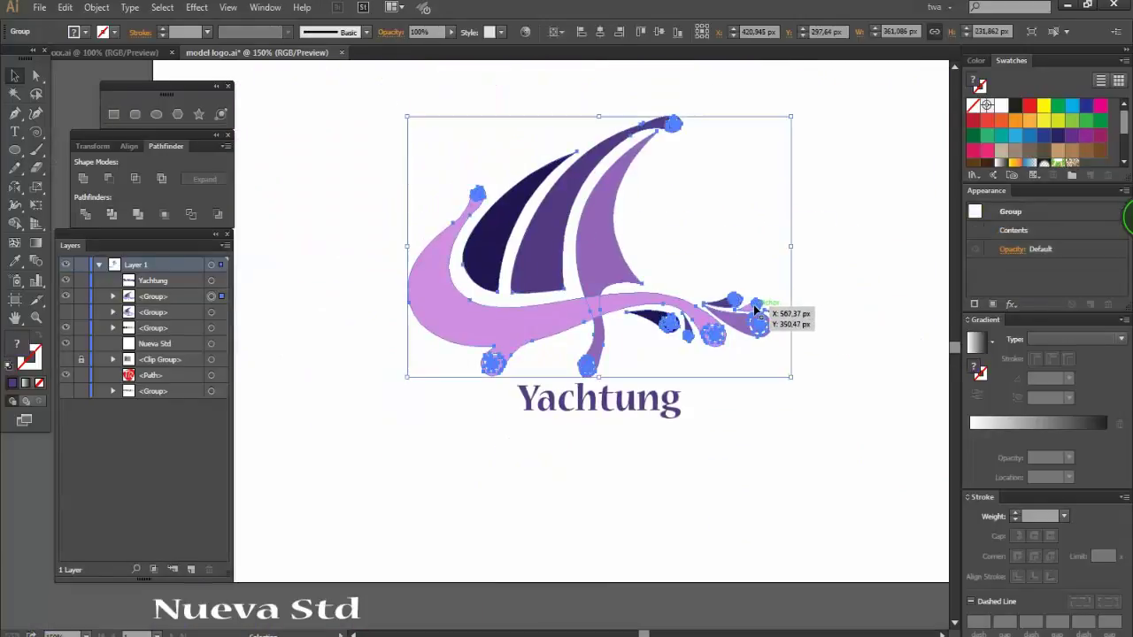
pyautogui.rightClick(755, 306)
pyautogui.click(786, 420)
pyautogui.click(787, 422)
# Place a rotated copy of the dark purple teardrop above the stern on the outer side of the bow spiral
pyautogui.click(753, 308)
pyautogui.moveTo(727, 304); pyautogui.dragTo(509, 155)
pyautogui.scroll(4, 470, 188)
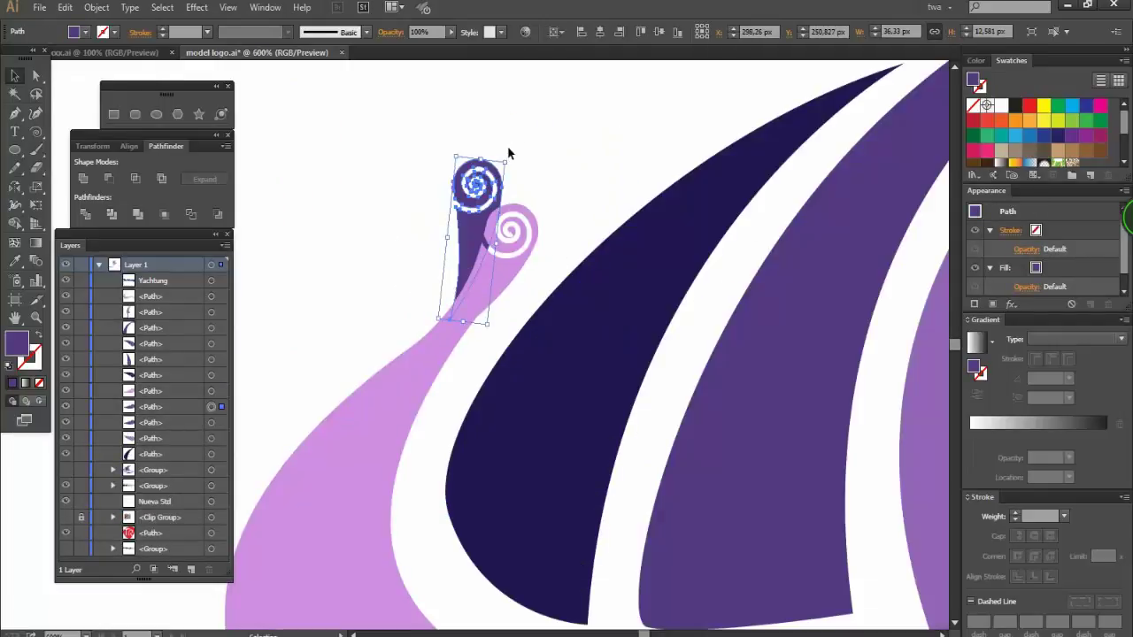
pyautogui.moveTo(489, 205); pyautogui.dragTo(484, 212)
pyautogui.moveTo(462, 253); pyautogui.dragTo(441, 257)
pyautogui.click(610, 212)
pyautogui.scroll(-3, 574, 199)
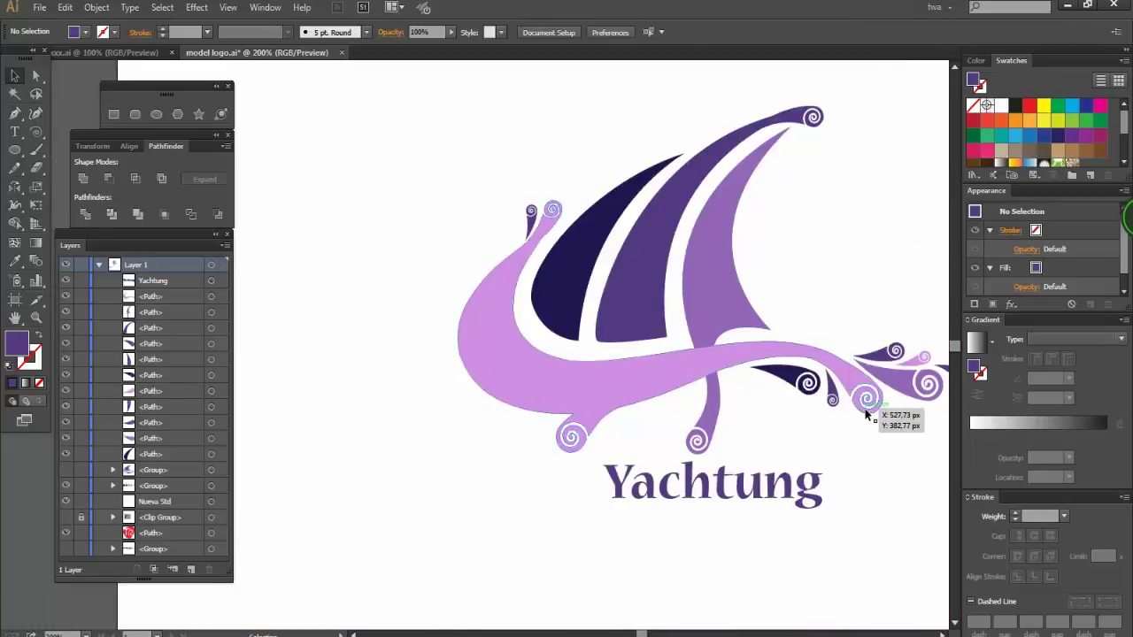
# Place a rotated copy of the small light purple teardrop on the stern side of the hull's lower spiral and colour it dark purple
pyautogui.hscroll(1, 866, 413)
pyautogui.moveTo(848, 365); pyautogui.dragTo(567, 427)
pyautogui.hotkey('ctrl', '+')
pyautogui.hotkey('ctrl', '+')
pyautogui.hotkey('ctrl', '+')
pyautogui.hotkey('ctrl', '+')
pyautogui.moveTo(436, 492); pyautogui.dragTo(556, 560)
pyautogui.moveTo(593, 411); pyautogui.dragTo(507, 407)
pyautogui.press('i')
pyautogui.click(537, 599)
pyautogui.click(15, 77)
pyautogui.click(615, 419)
pyautogui.scroll(-2, 615, 421)
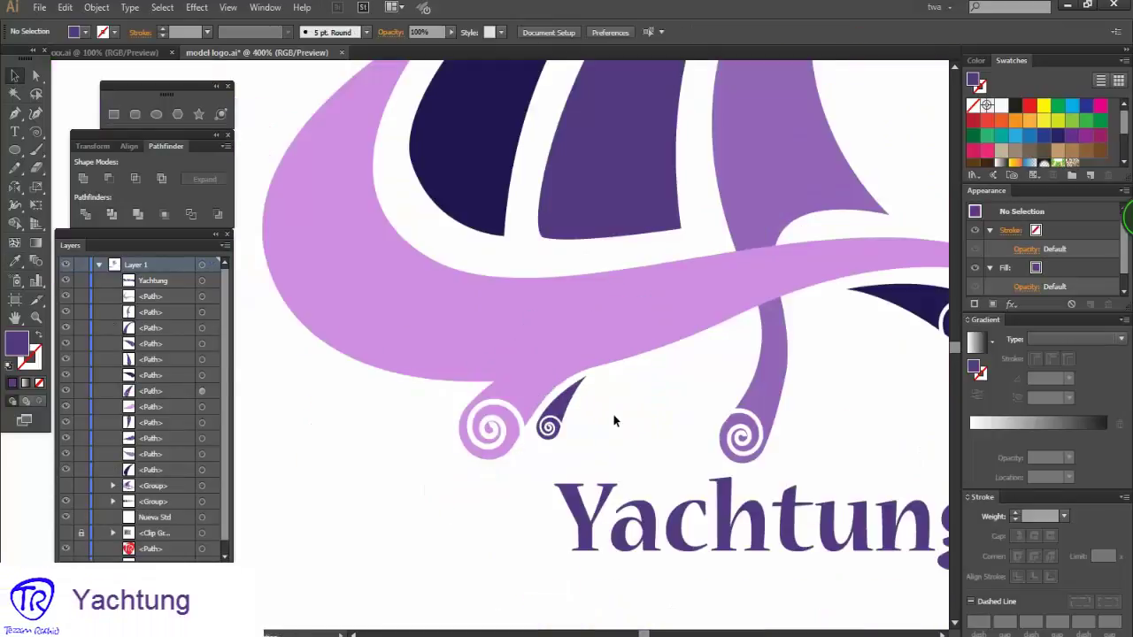
# Place a rotated copy of the small teardrop on the bow side of the hull's lower spiral
pyautogui.scroll(-1, 614, 422)
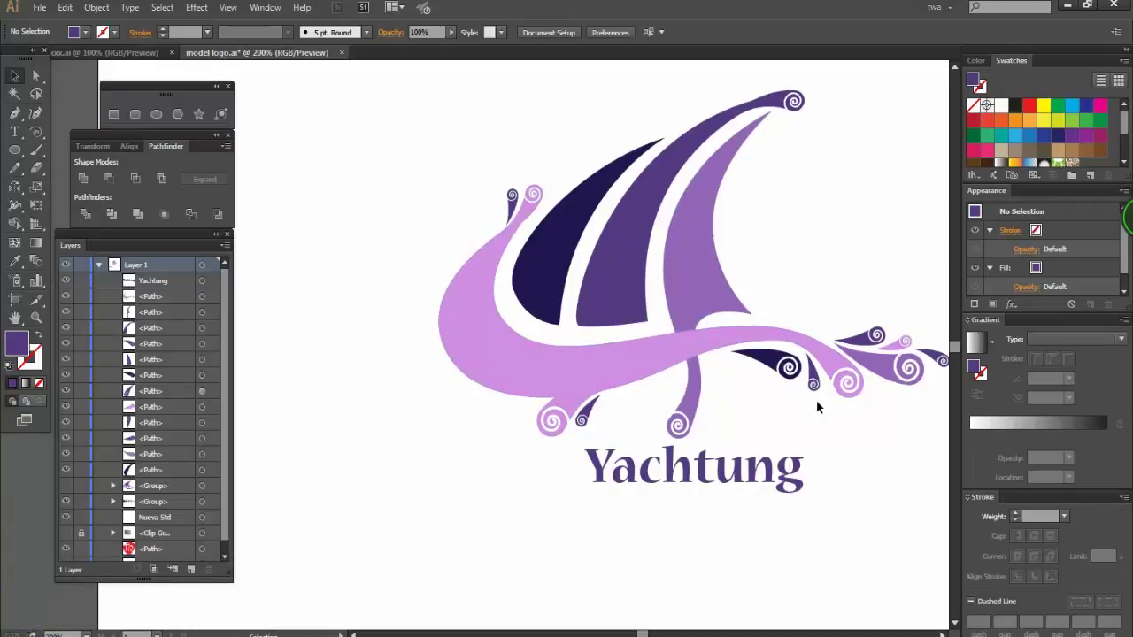
pyautogui.hscroll(1, 834, 383)
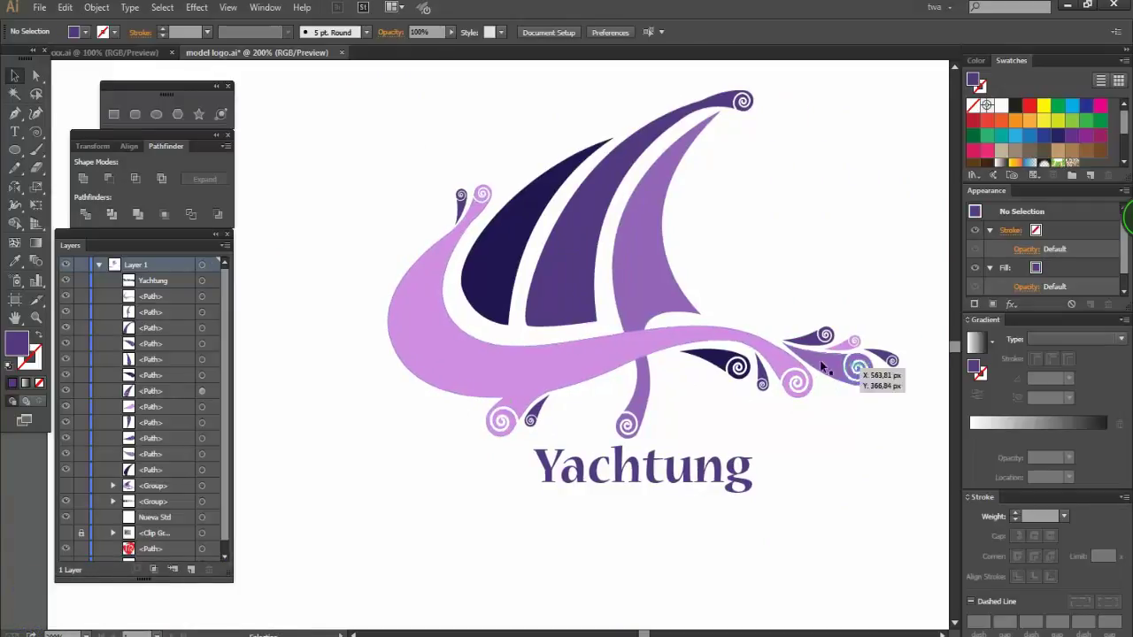
pyautogui.scroll(2, 532, 423)
pyautogui.moveTo(526, 410); pyautogui.dragTo(432, 416)
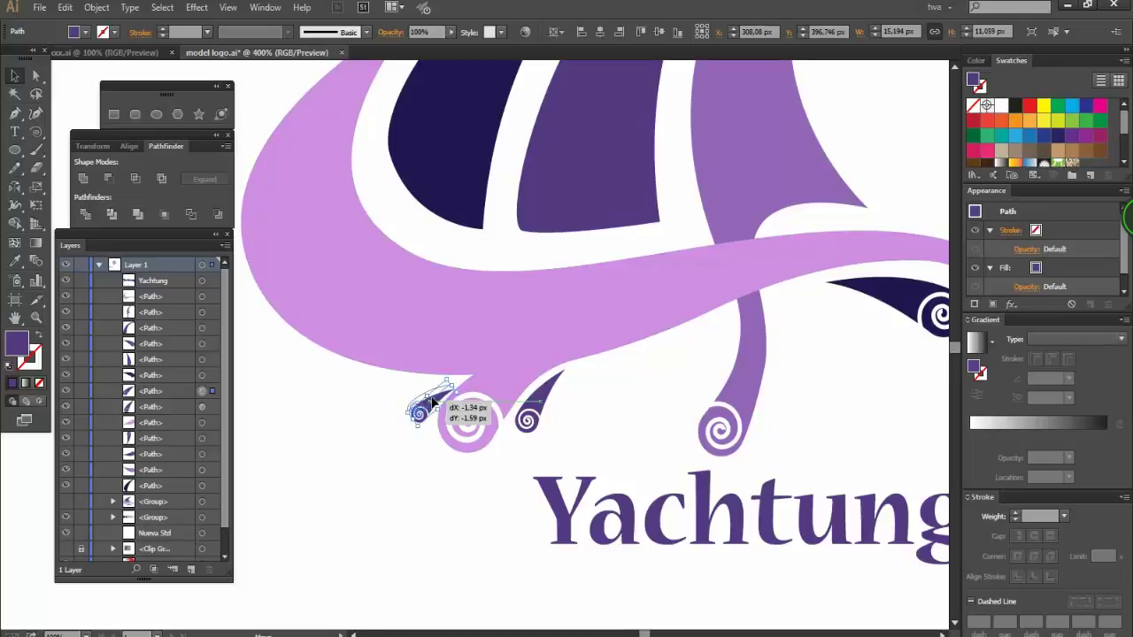
pyautogui.moveTo(432, 399); pyautogui.dragTo(436, 392)
pyautogui.click(492, 482)
pyautogui.scroll(-3, 493, 483)
# Colour the teardrop on the bow side of the hull's lower spiral navy
pyautogui.click(467, 379)
pyautogui.press('i')
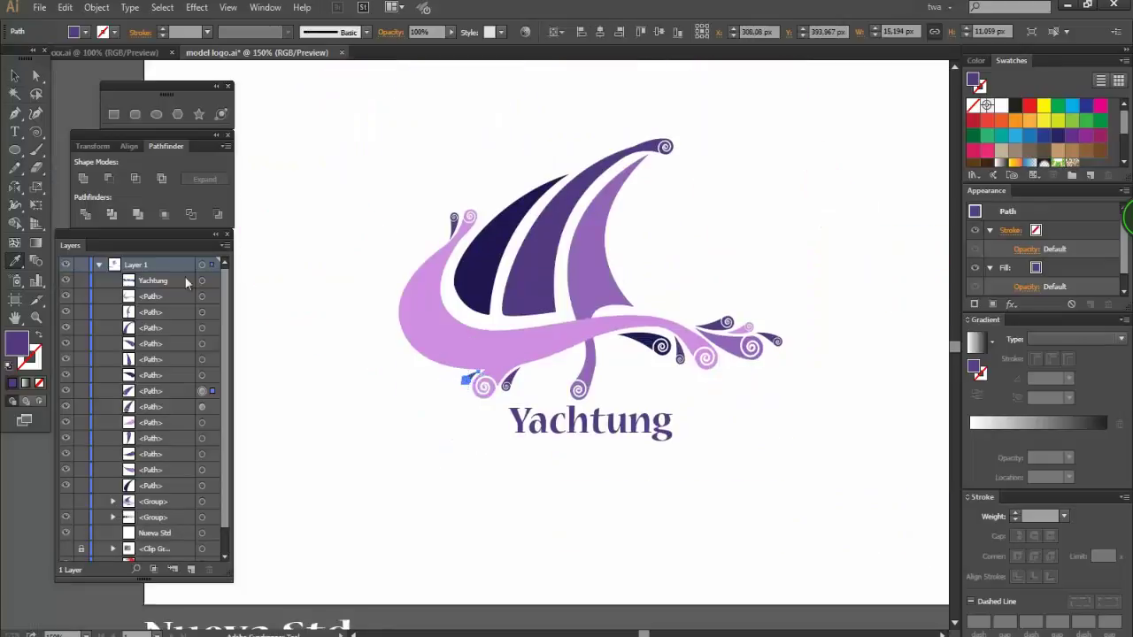
pyautogui.click(736, 455)
pyautogui.hotkey('ctrl', '1')
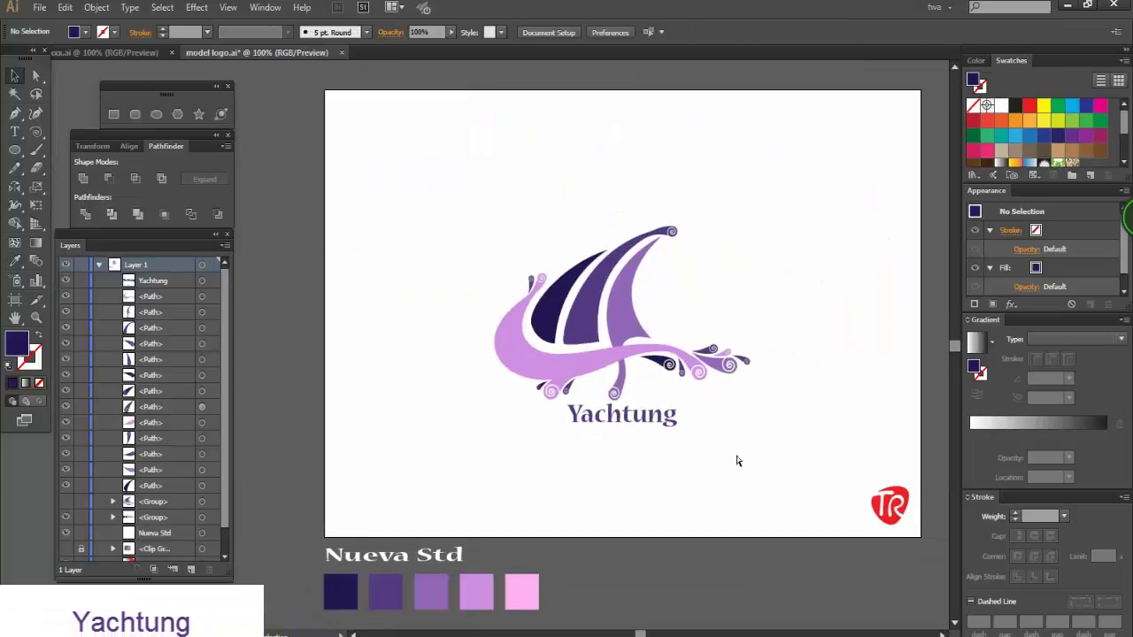